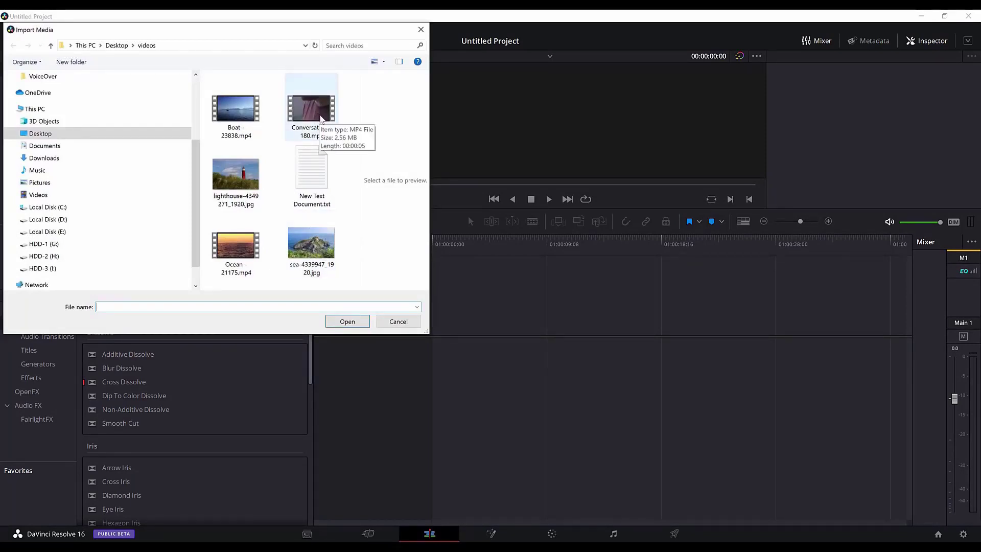
# Import Conversation - 180.mp4 without changing the project frame rate and place it at the start of a new timeline
pyautogui.doubleClick(321, 119)
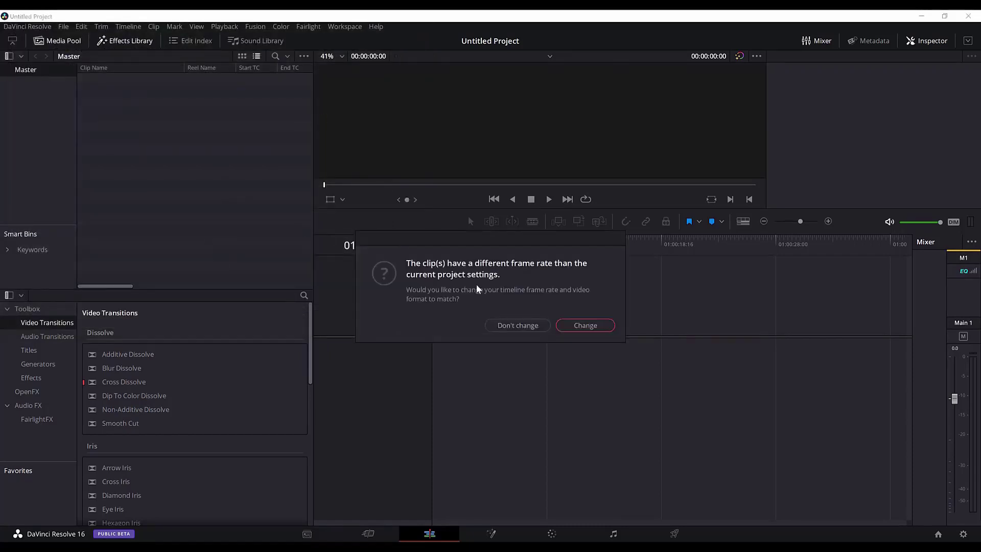
pyautogui.click(521, 329)
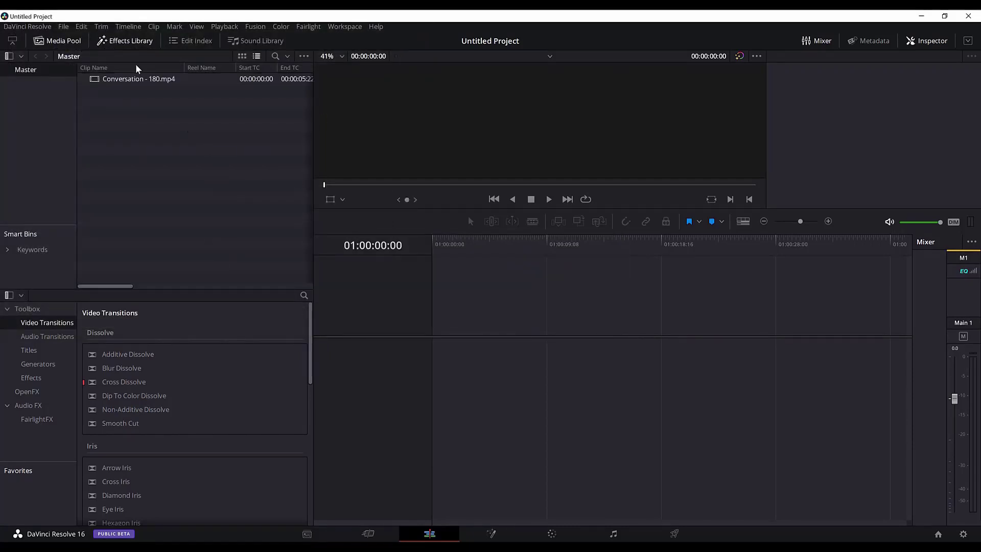
pyautogui.moveTo(123, 81); pyautogui.dragTo(434, 339)
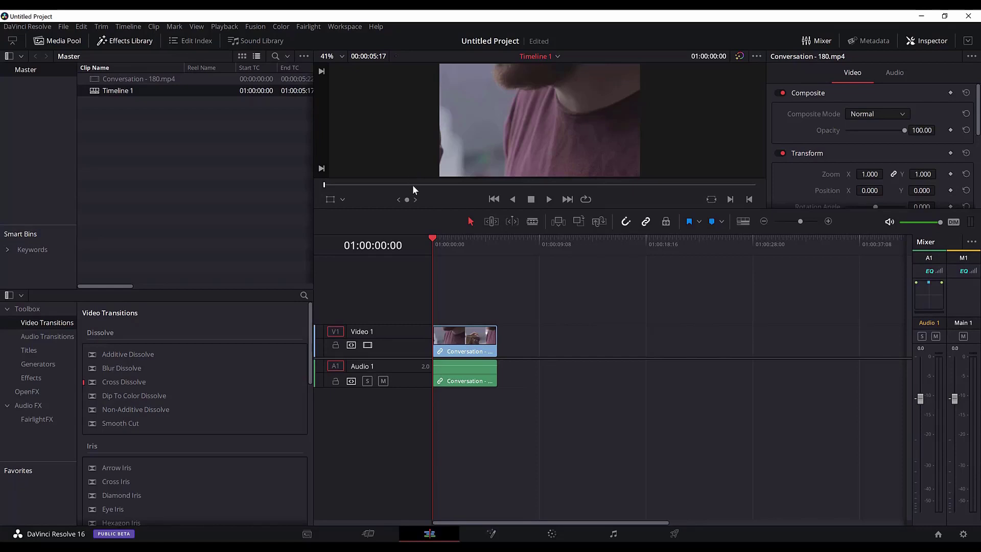
# Enlarge the viewer, play through the conversation clip and return the playhead to the timeline start
pyautogui.moveTo(416, 210); pyautogui.dragTo(416, 246)
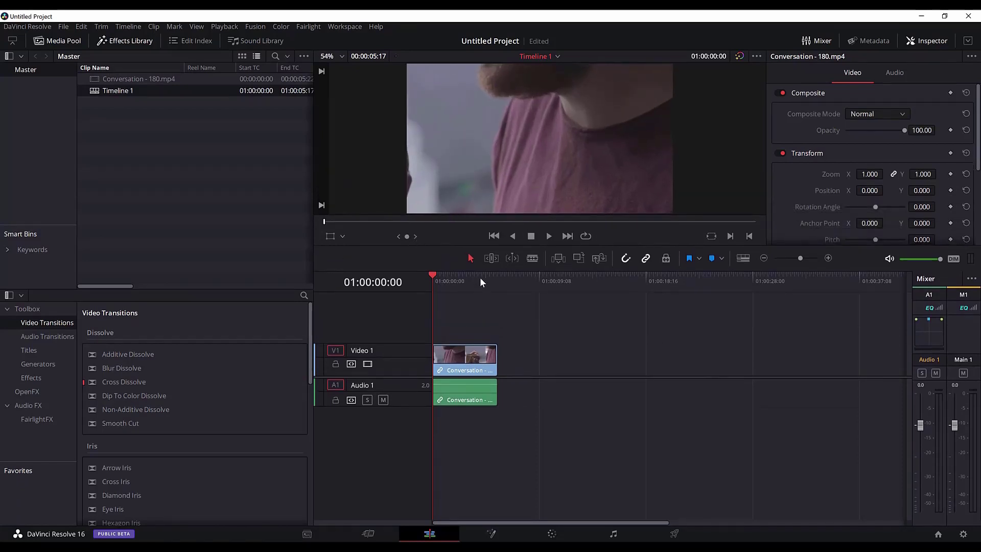
pyautogui.press('space')
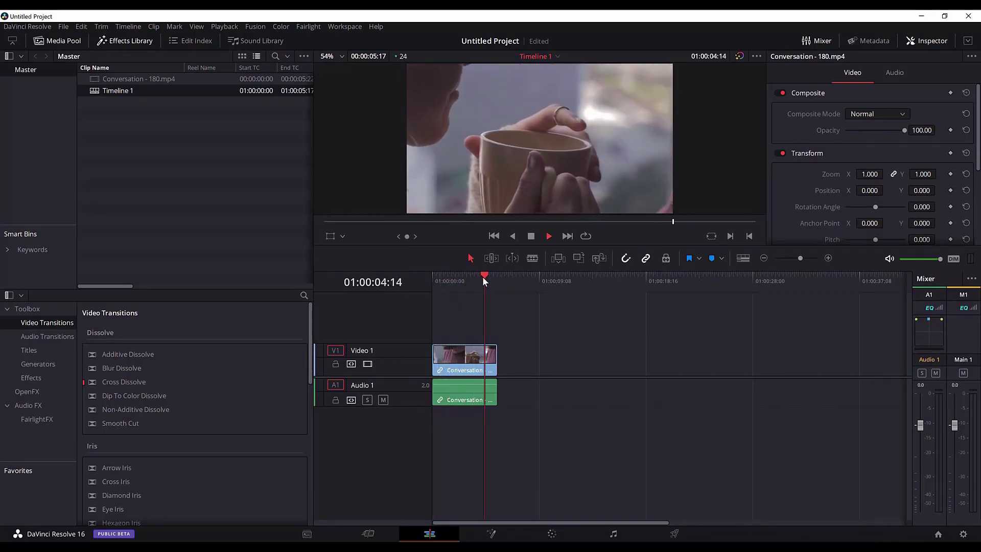
pyautogui.press('space')
pyautogui.moveTo(492, 274); pyautogui.dragTo(425, 271)
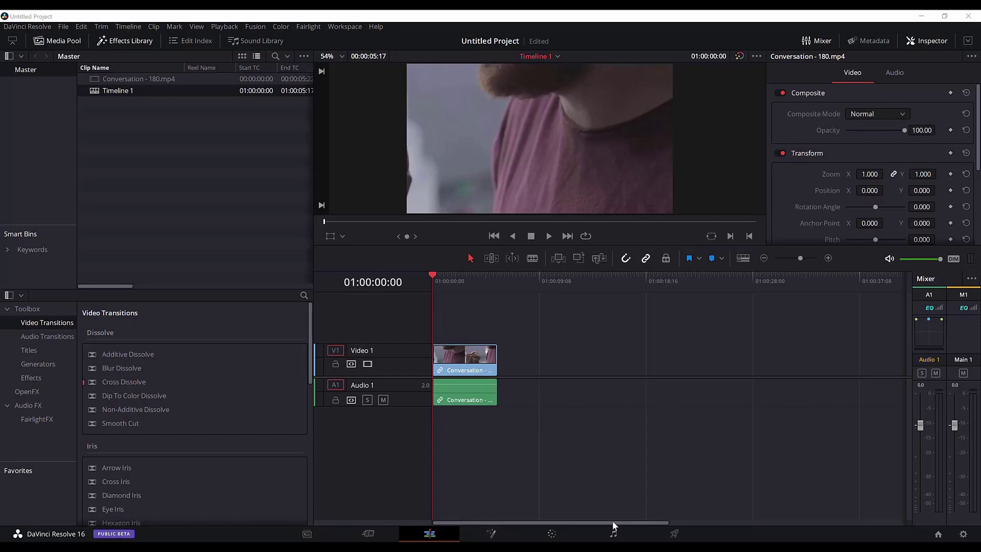
# Switch to the Fairlight page and add a mono audio track below Audio 1
pyautogui.click(614, 534)
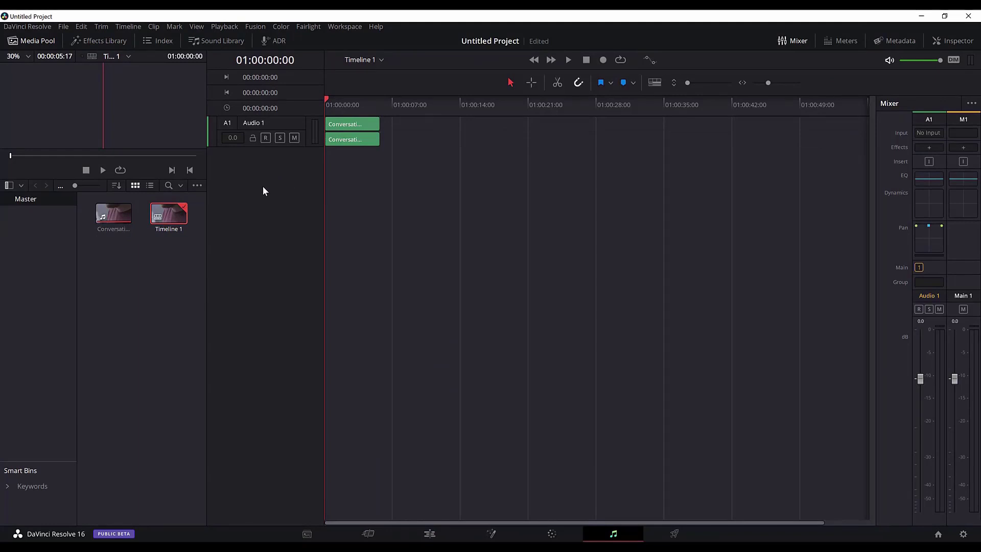
pyautogui.rightClick(250, 176)
pyautogui.click(245, 172)
pyautogui.rightClick(246, 190)
pyautogui.moveTo(248, 194)
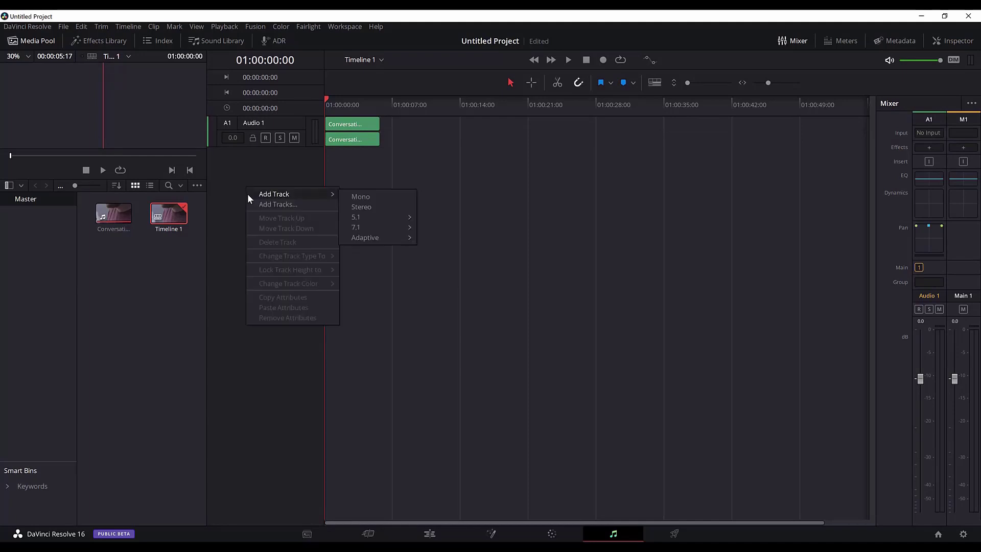
pyautogui.click(359, 199)
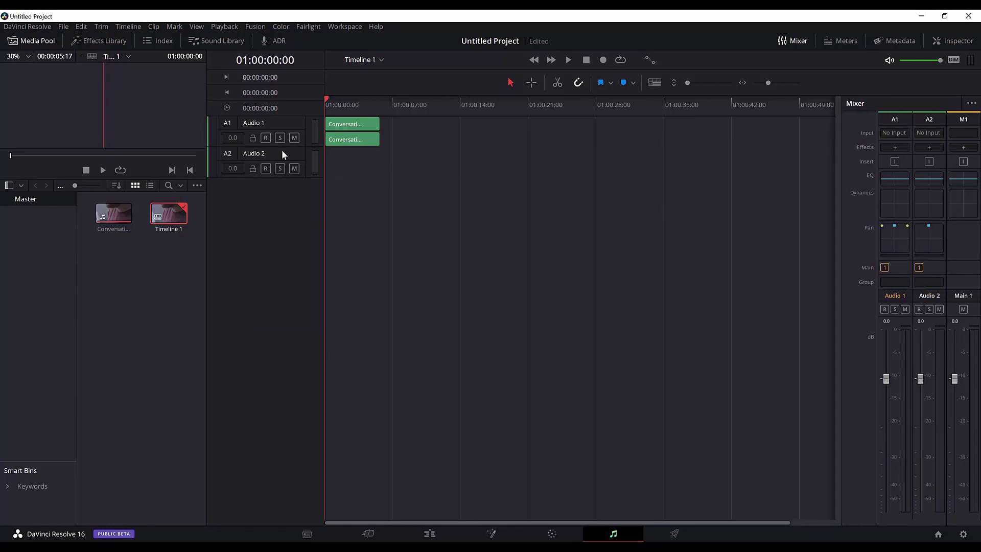
# Rename the Audio 2 track as ADR
pyautogui.doubleClick(262, 152)
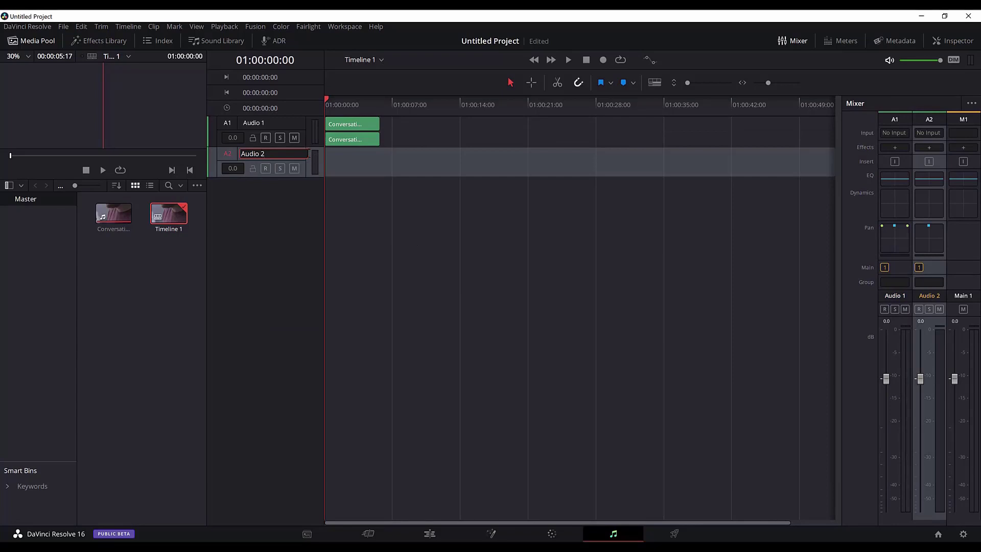
pyautogui.press('BackSpace')
pyautogui.press('BackSpace')
pyautogui.press('BackSpace')
pyautogui.press('BackSpace')
pyautogui.press('BackSpace')
pyautogui.press('BackSpace')
pyautogui.press('BackSpace')
pyautogui.write('V')
pyautogui.press('BackSpace')
pyautogui.write('ADR')
pyautogui.press('Return')
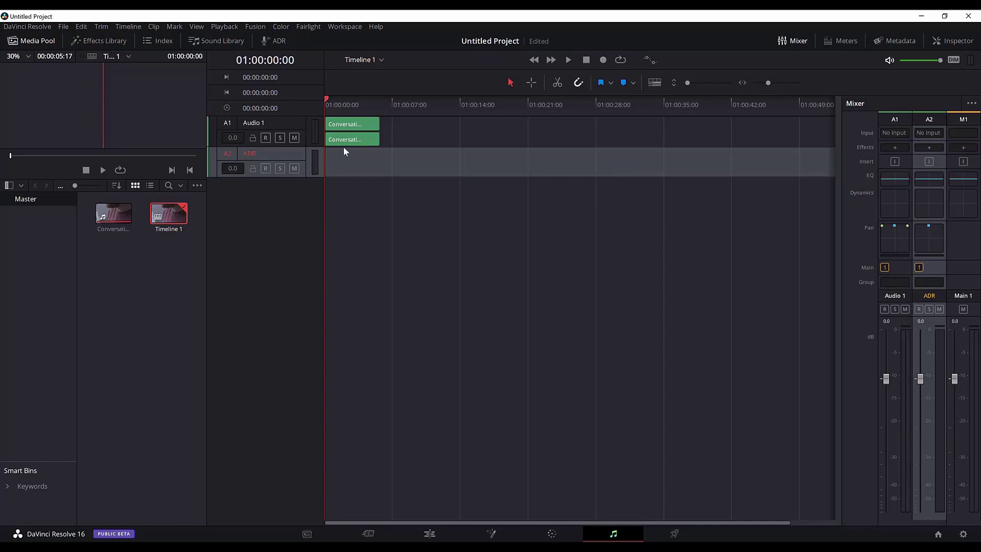
pyautogui.click(496, 155)
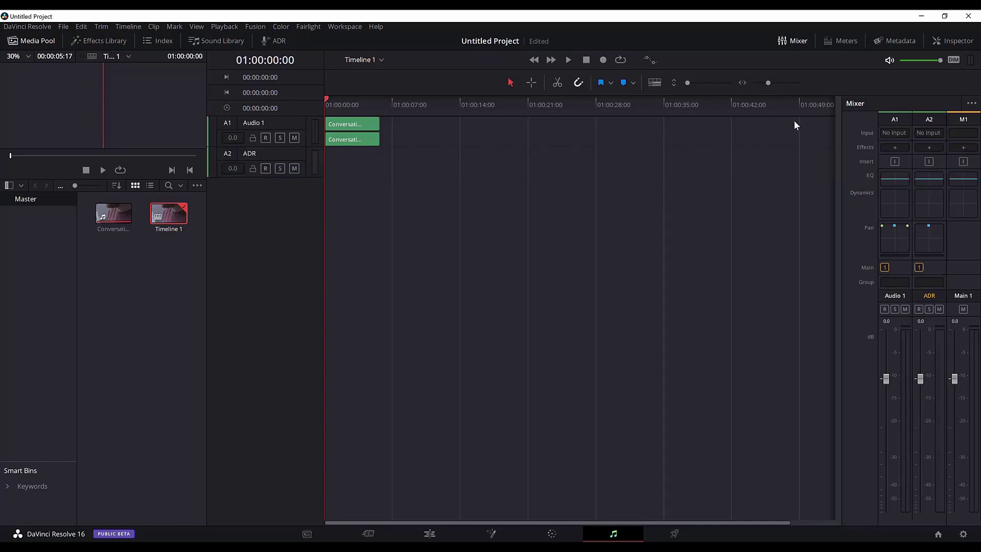
# Patch the Microphone (G33) audio input to the ADR track's input
pyautogui.click(934, 116)
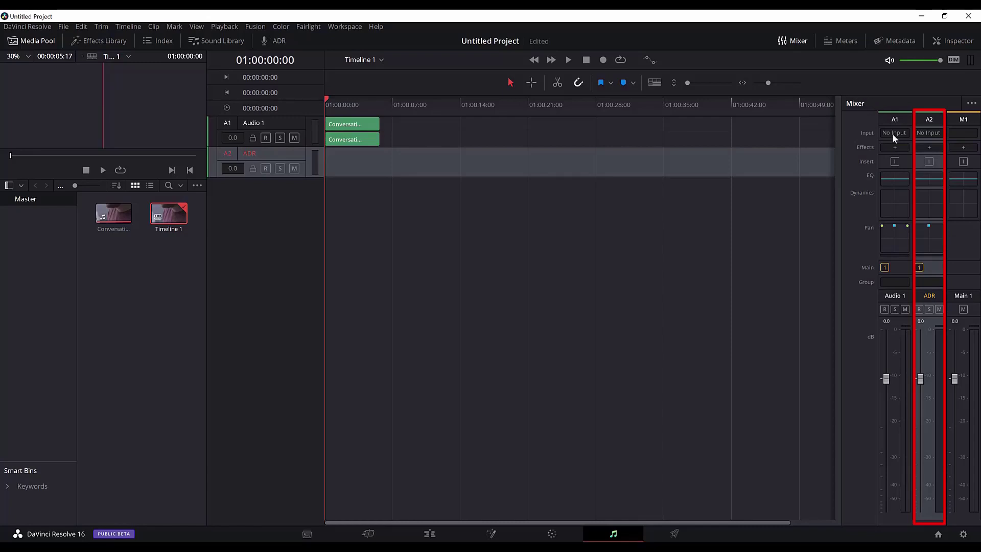
pyautogui.click(928, 133)
pyautogui.click(928, 152)
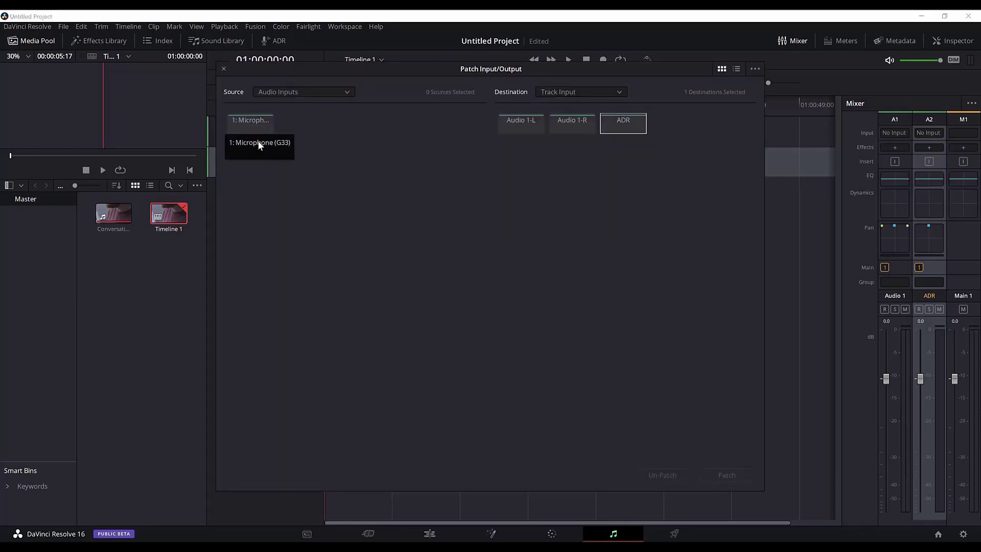
pyautogui.click(257, 120)
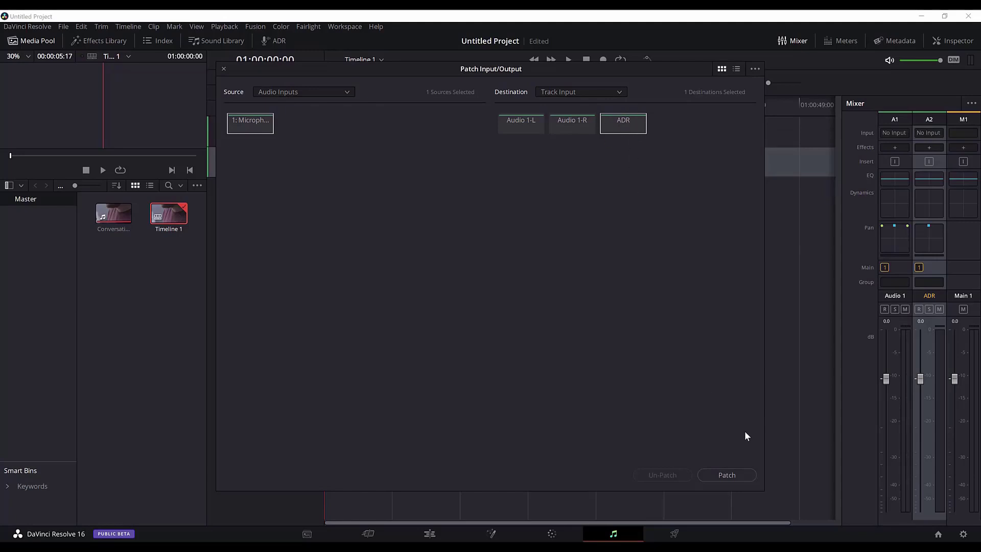
pyautogui.click(742, 475)
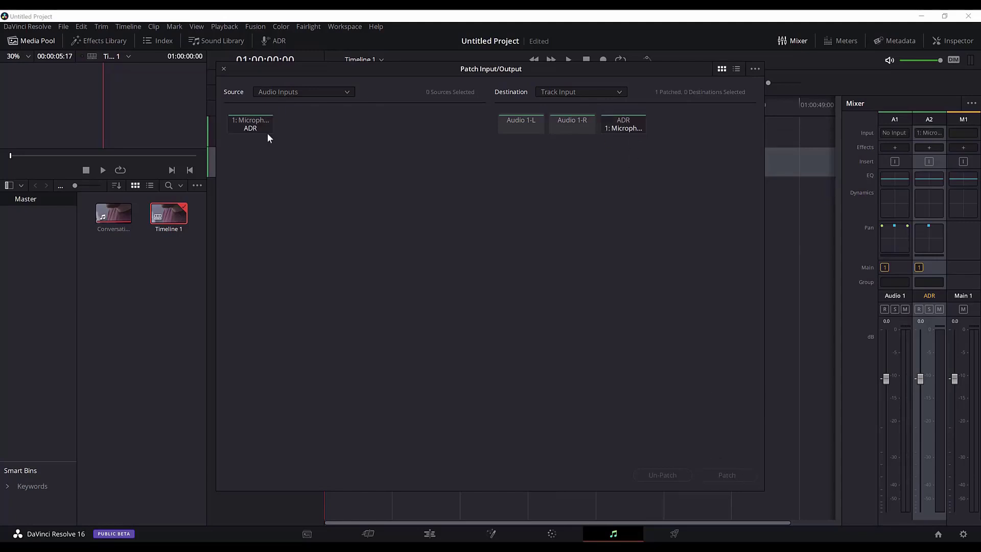
pyautogui.click(224, 69)
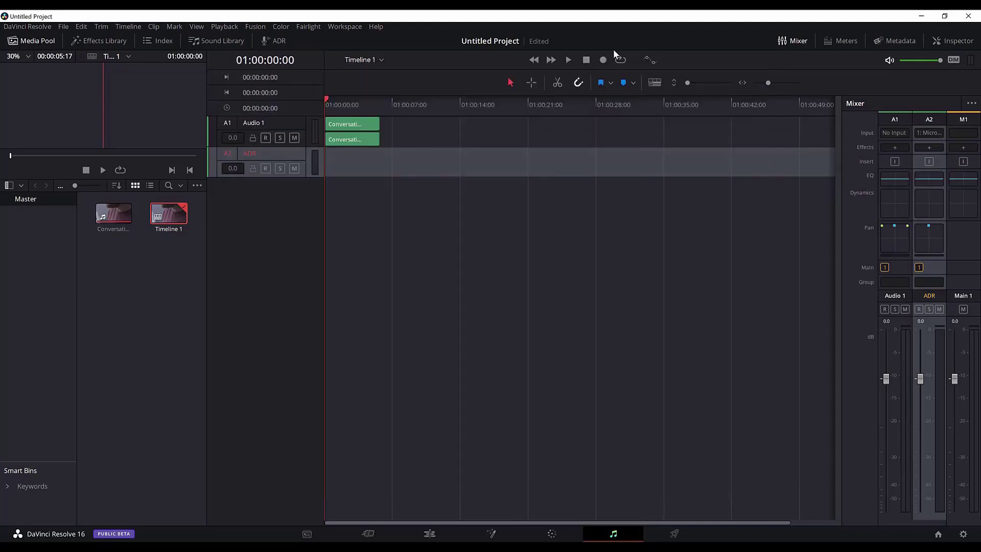
# Show the audio meters with the video viewer and briefly play the clip
pyautogui.click(845, 42)
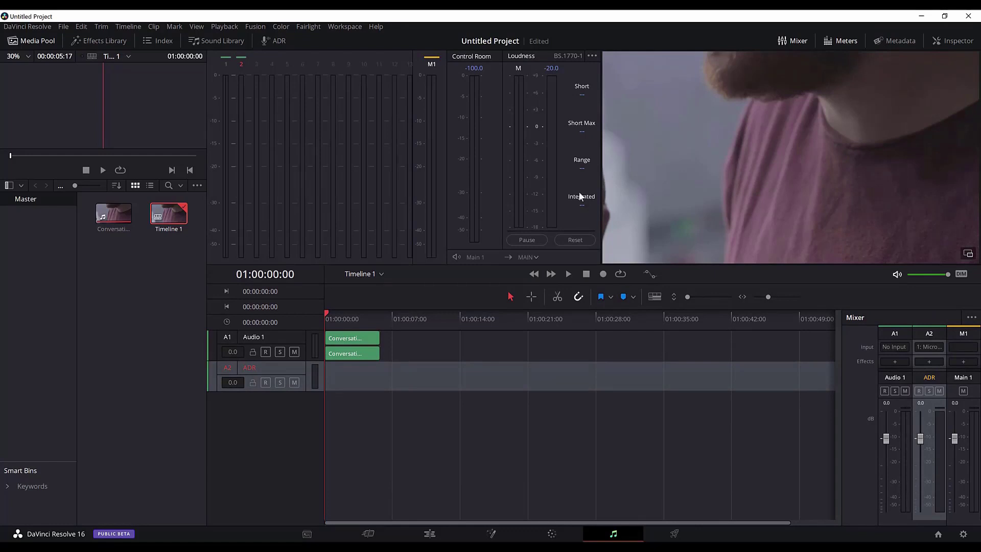
pyautogui.click(569, 274)
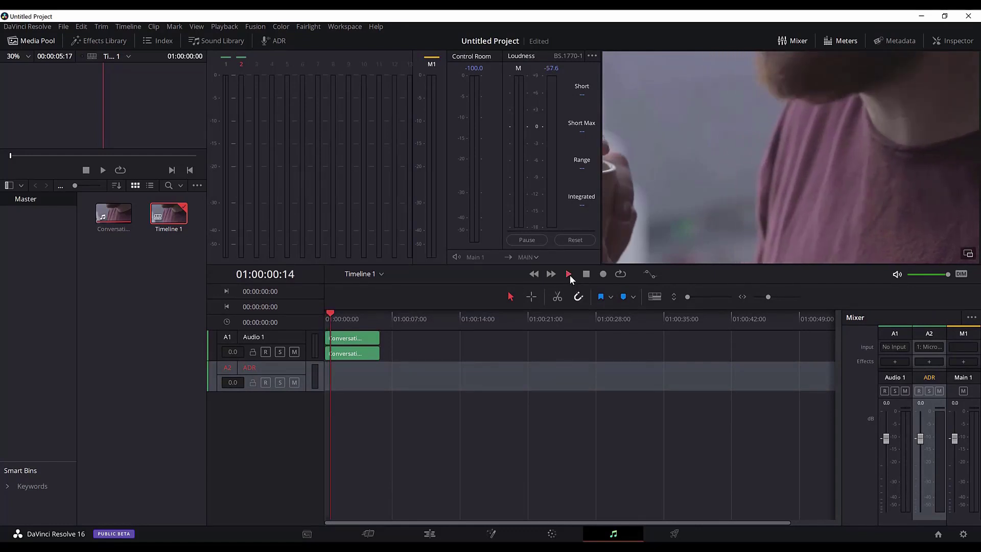
pyautogui.click(574, 274)
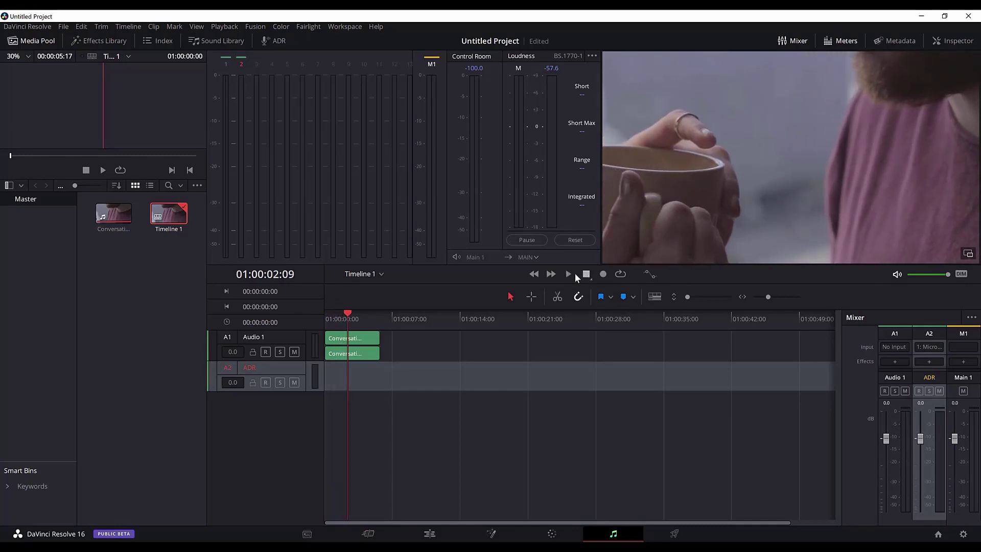
# Mark the section to re-record with an in point at 01:00:00:08 and an out point at 01:00:01:19
pyautogui.moveTo(351, 314); pyautogui.dragTo(327, 320)
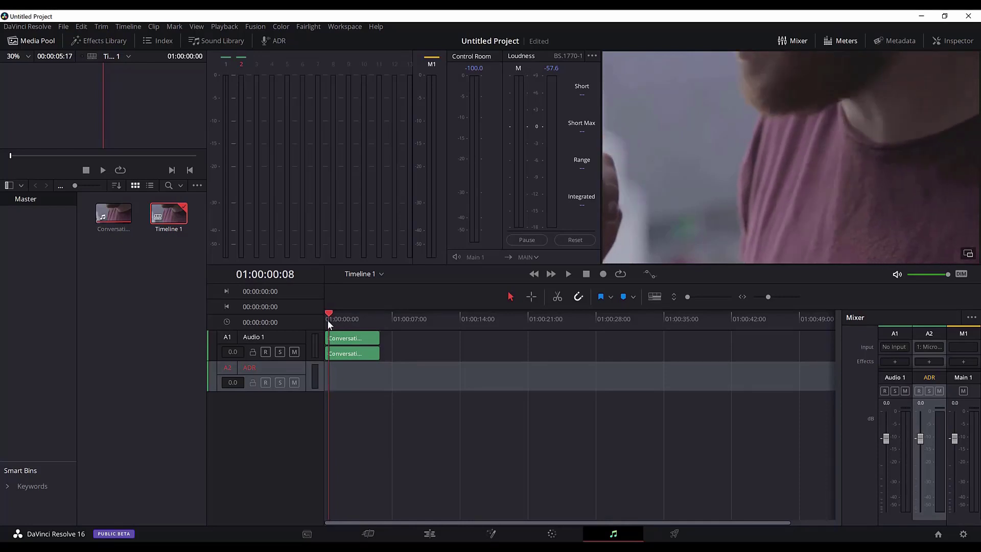
pyautogui.press('i')
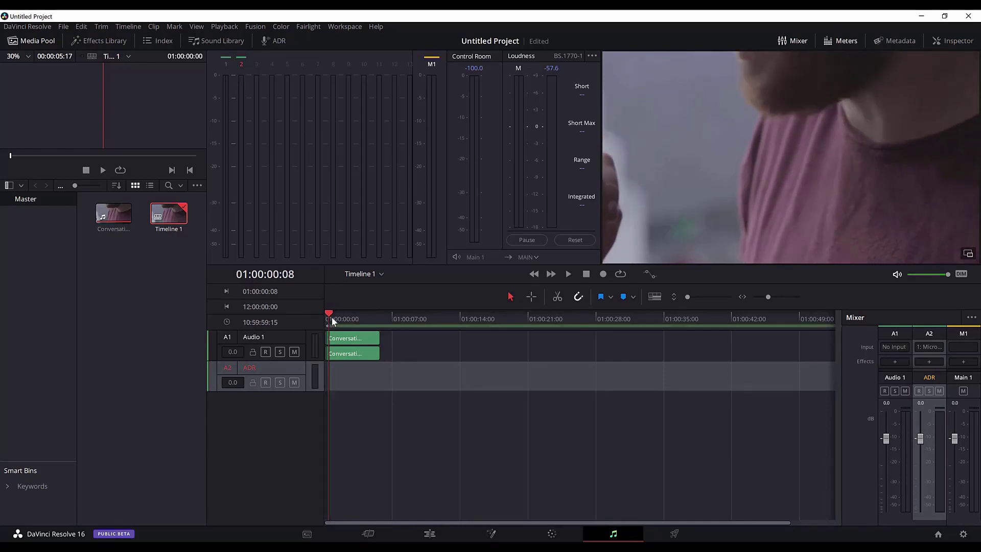
pyautogui.press('space')
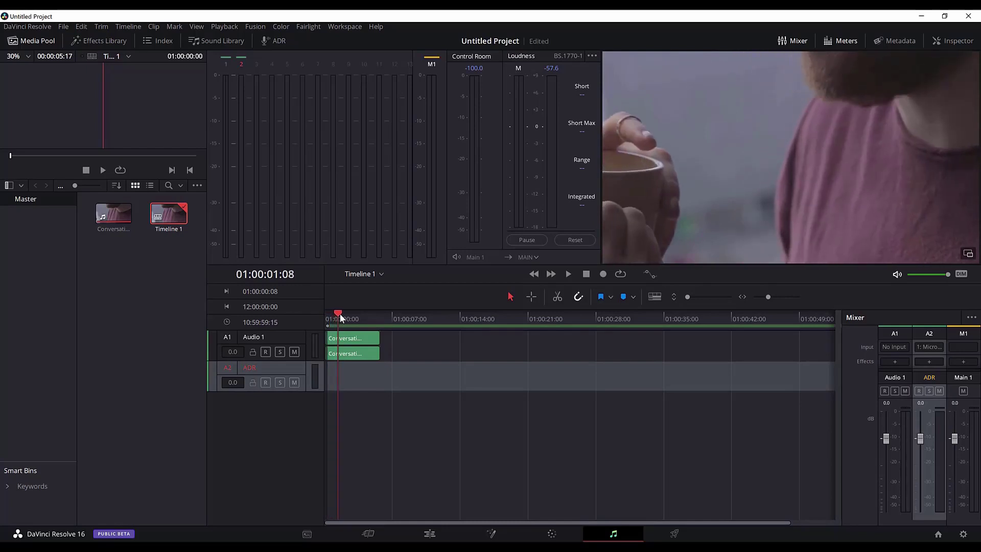
pyautogui.moveTo(339, 314); pyautogui.dragTo(331, 331)
pyautogui.press('space')
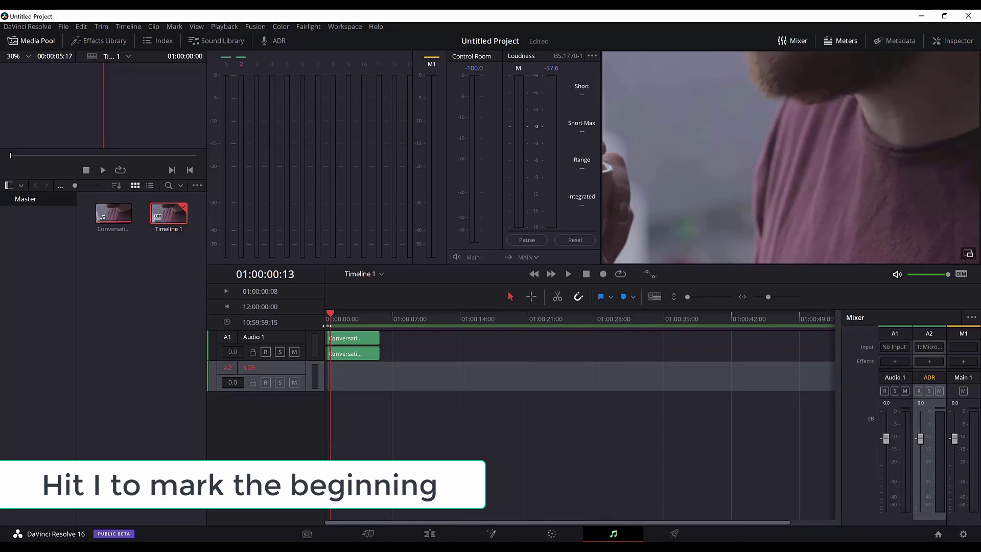
pyautogui.moveTo(332, 319); pyautogui.dragTo(330, 313)
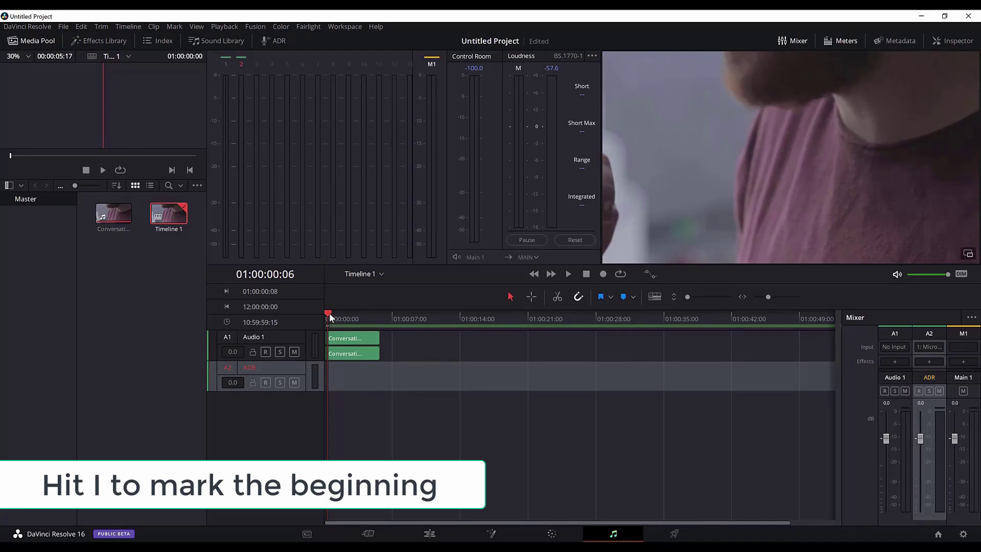
pyautogui.moveTo(330, 315); pyautogui.dragTo(343, 315)
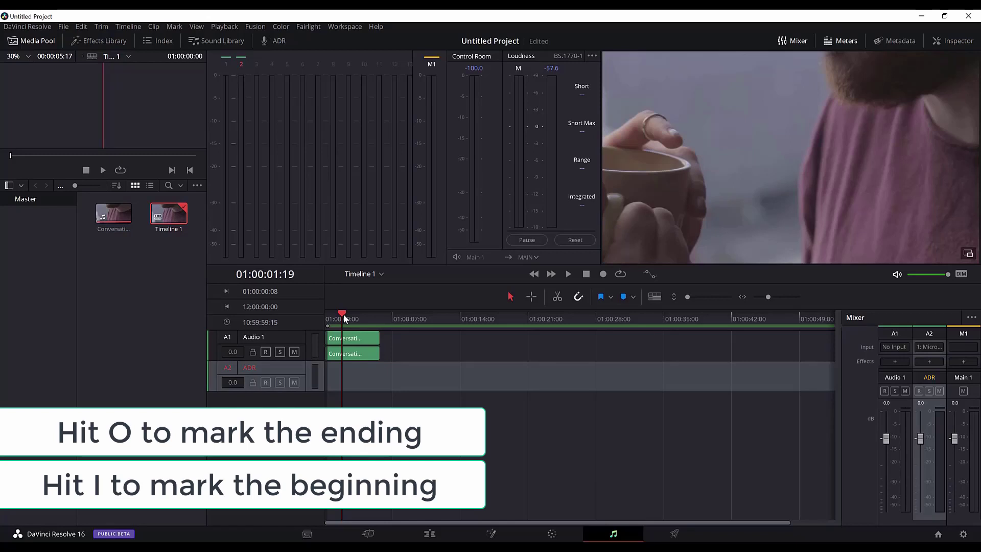
pyautogui.press('o')
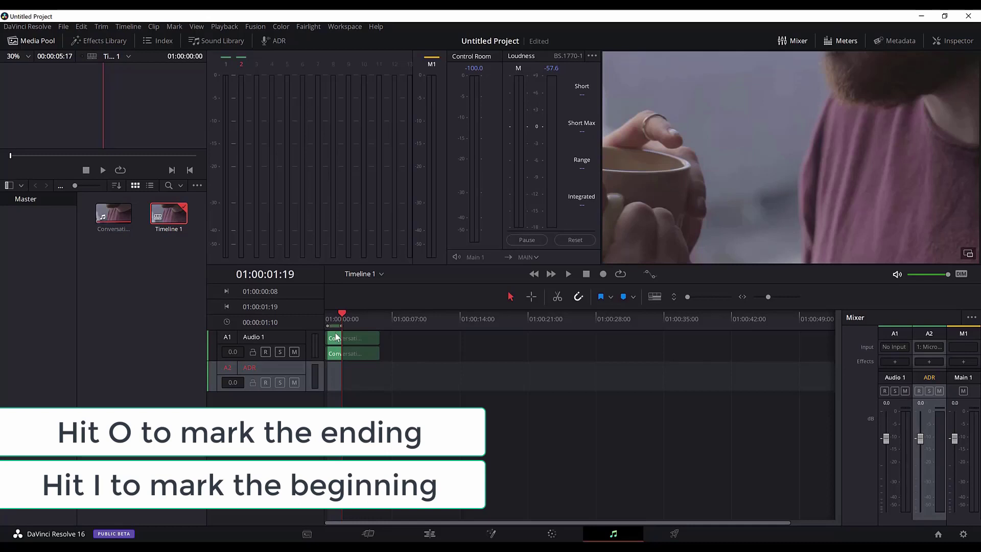
# Create a new ADR cue from the marked timeline range
pyautogui.click(334, 313)
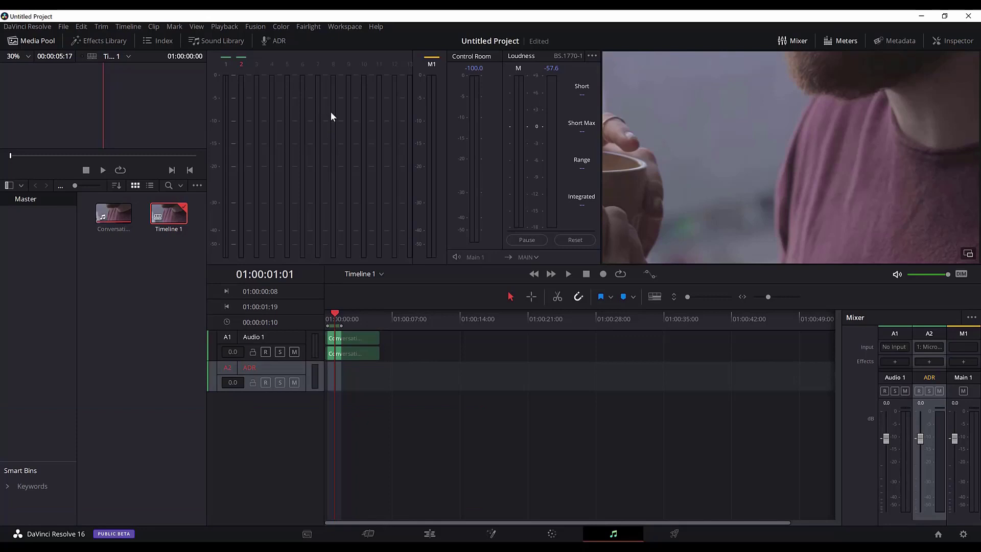
pyautogui.click(272, 40)
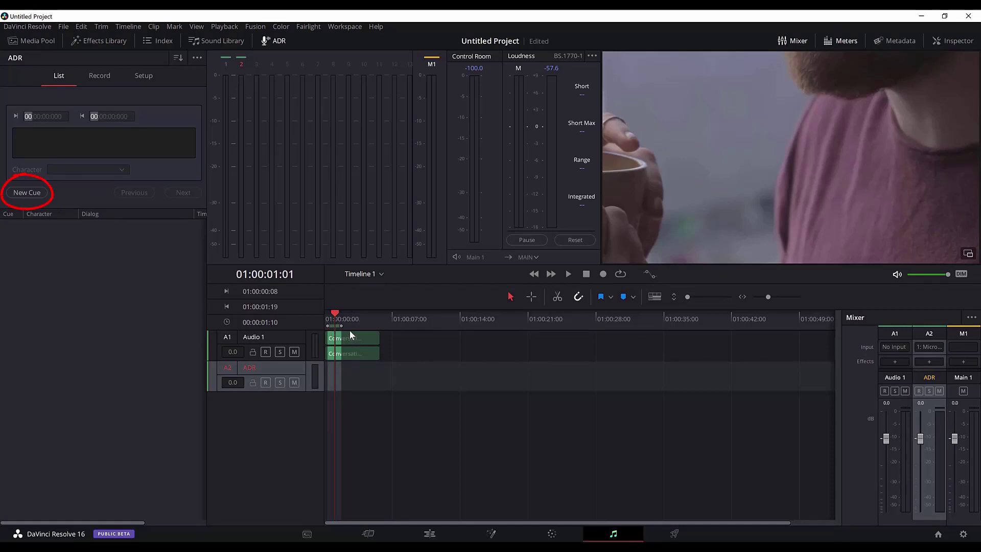
pyautogui.click(21, 193)
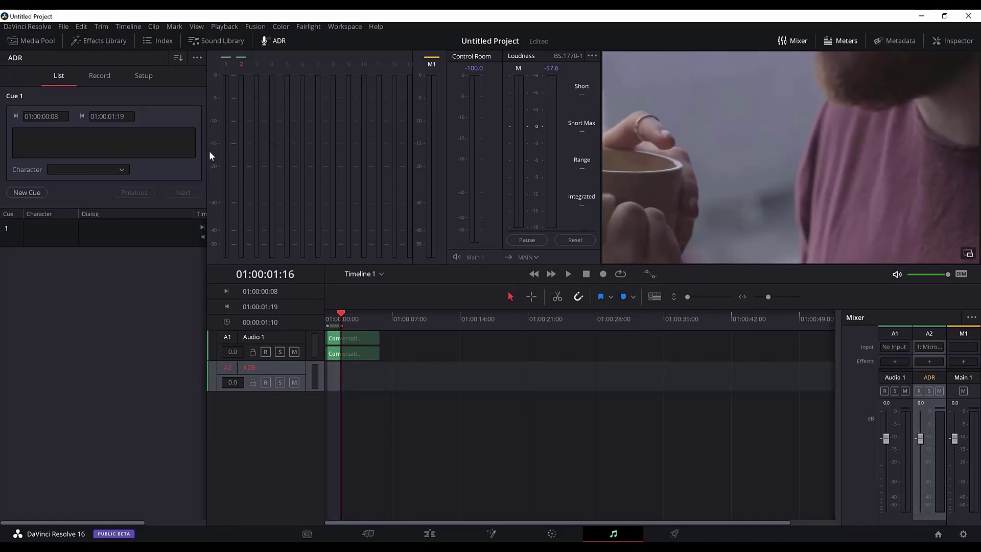
# Enter "Hello, I am recording a video about ADR" as the dialog of cue 1
pyautogui.click(141, 140)
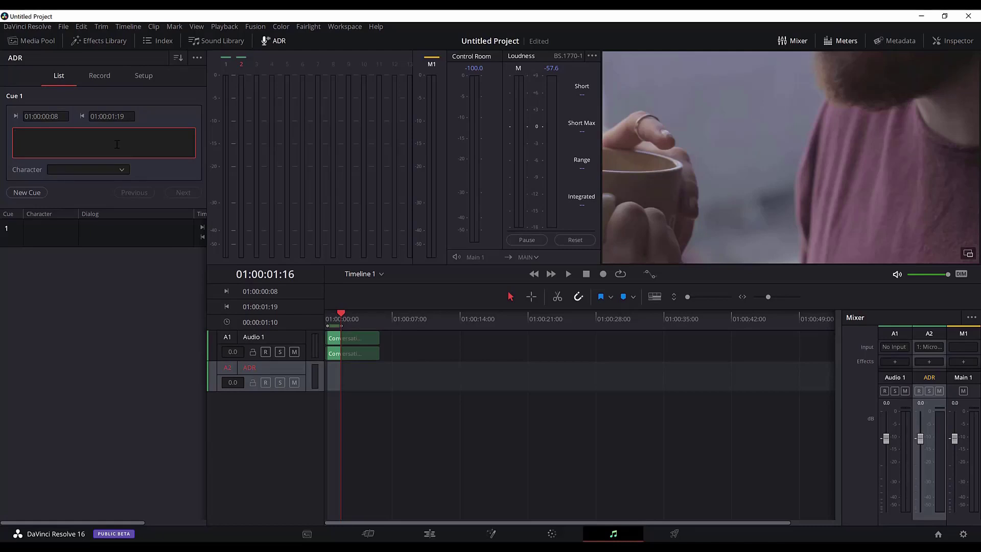
pyautogui.write('Hello, I am recording ')
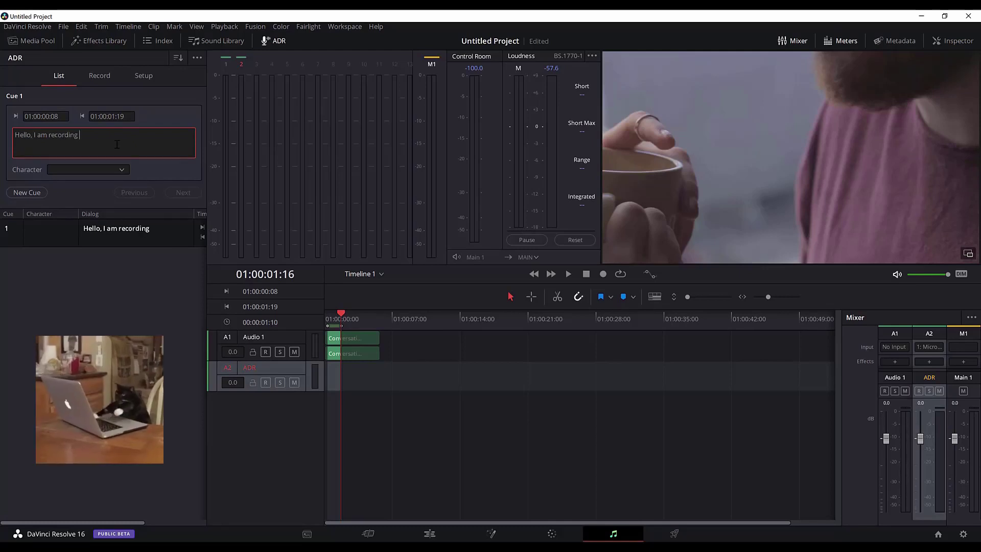
pyautogui.write('a video abour')
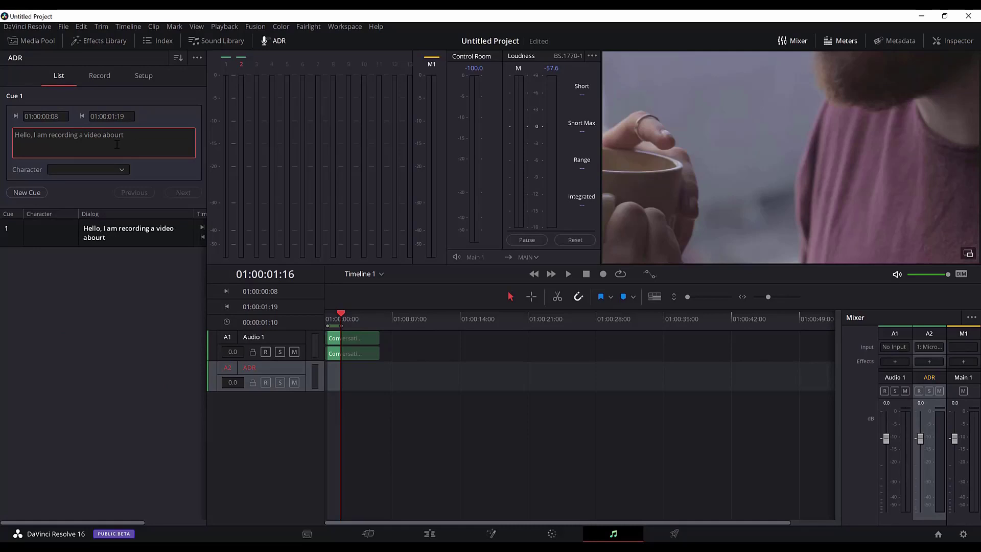
pyautogui.write('t')
pyautogui.press('BackSpace')
pyautogui.press('BackSpace')
pyautogui.write('t ADR')
# Replace the dialog text of cue 1 with "Hello there"
pyautogui.moveTo(143, 139); pyautogui.dragTo(2, 132)
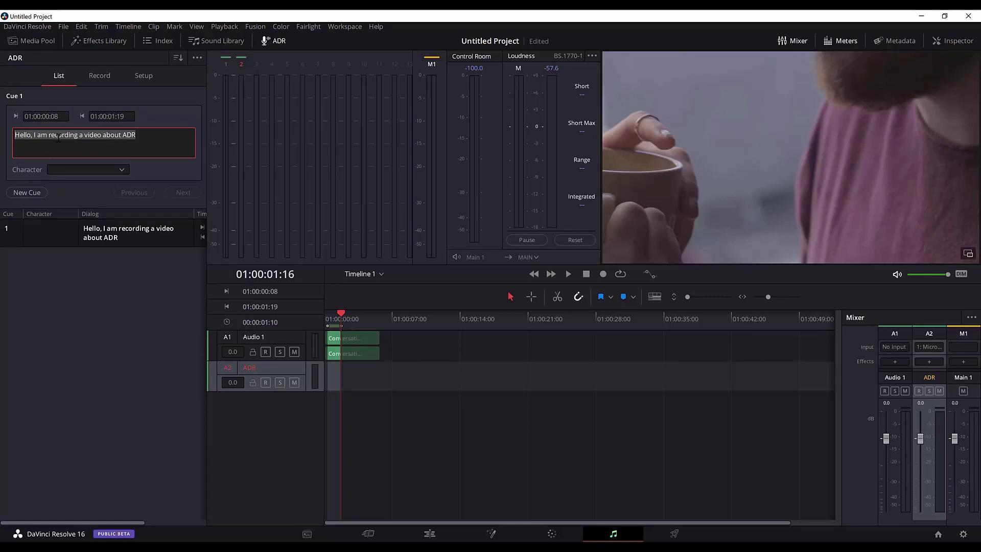
pyautogui.press('BackSpace')
pyautogui.write('H')
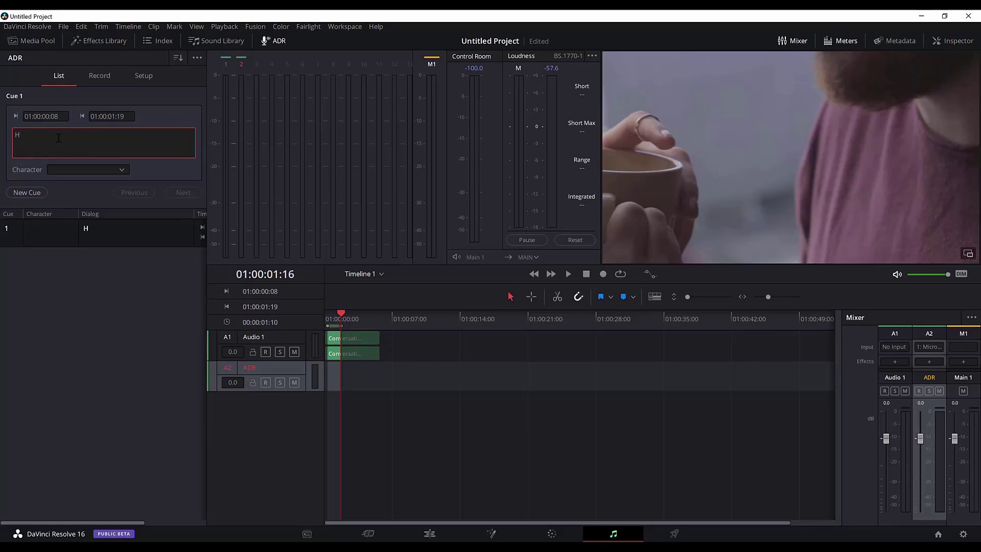
pyautogui.write('ello there')
# Mark a second section on the timeline with an in point at 01:00:02:10 and an out point at 01:00:05:00
pyautogui.click(341, 313)
pyautogui.press('space')
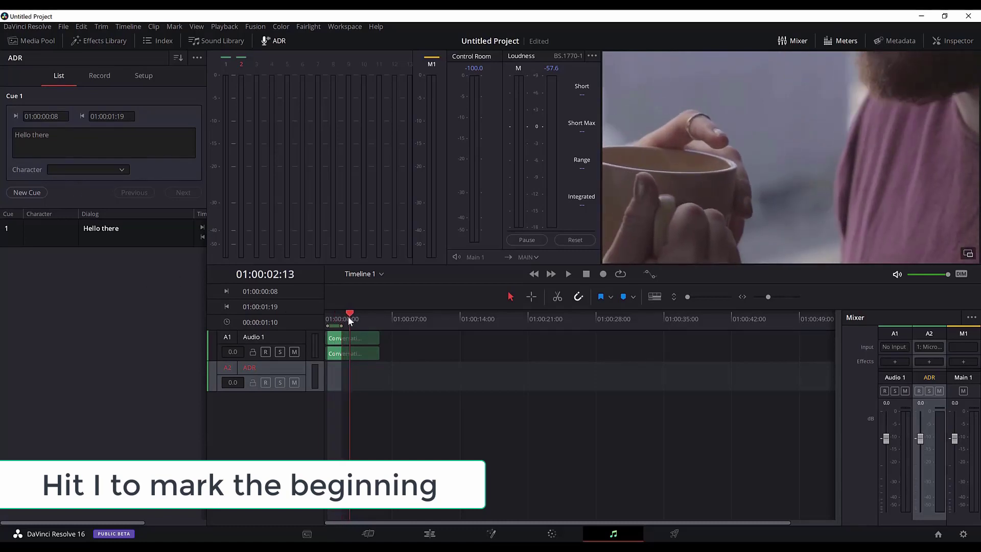
pyautogui.moveTo(348, 317); pyautogui.dragTo(347, 317)
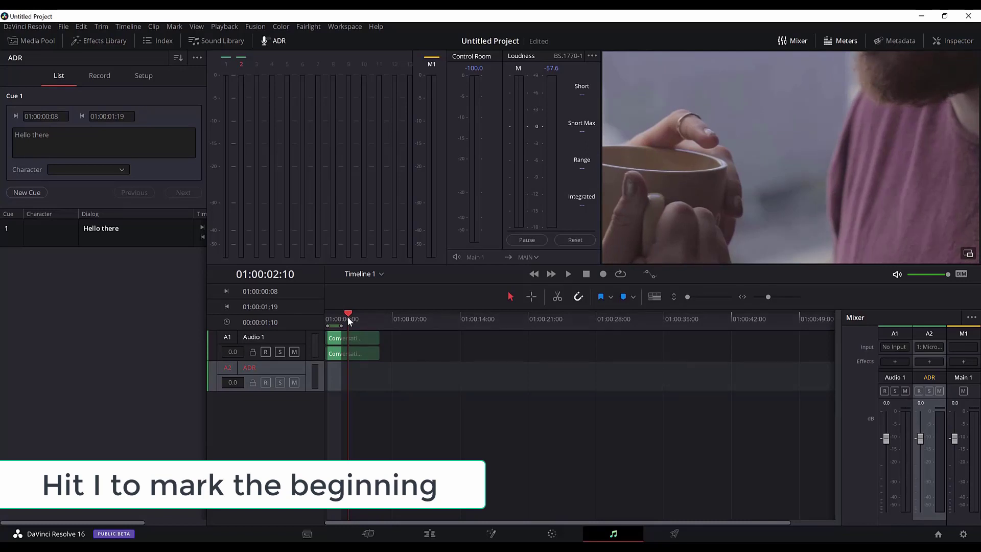
pyautogui.press('i')
pyautogui.moveTo(349, 313); pyautogui.dragTo(375, 321)
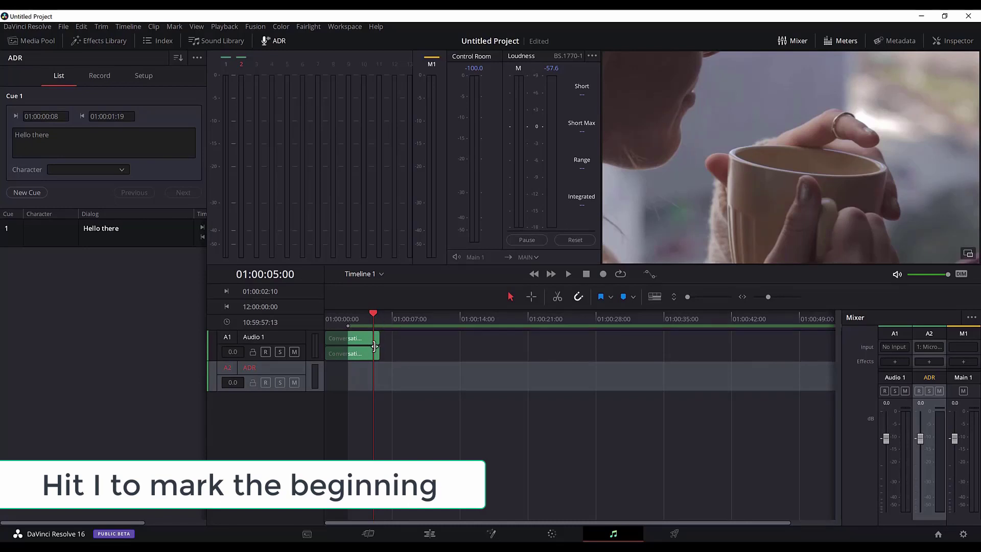
pyautogui.press('o')
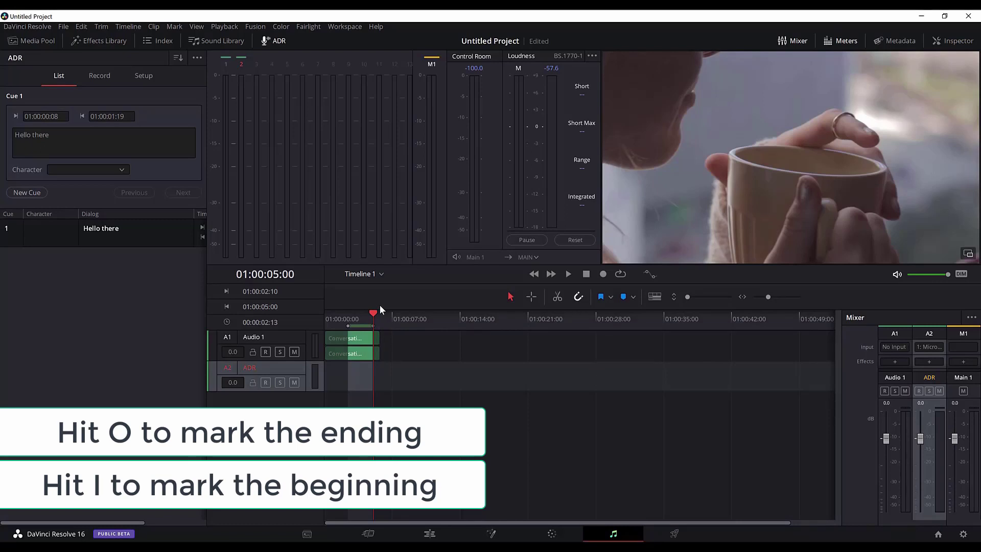
# Create cue 2 from the marked range and check its in and out times
pyautogui.moveTo(375, 313)
pyautogui.mouseDown()
pyautogui.moveTo(345, 323)
pyautogui.moveTo(360, 323)
pyautogui.mouseUp()
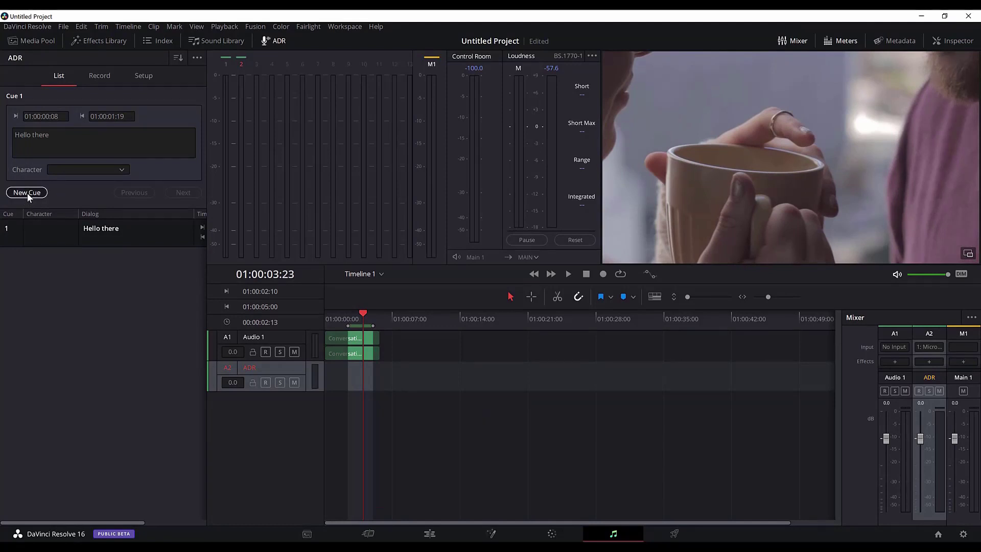
pyautogui.click(26, 192)
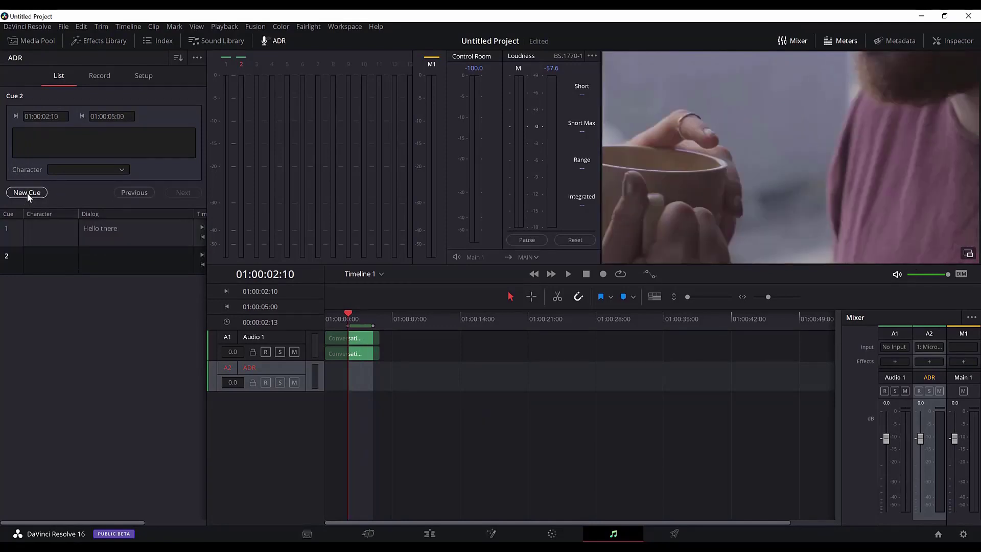
pyautogui.click(48, 116)
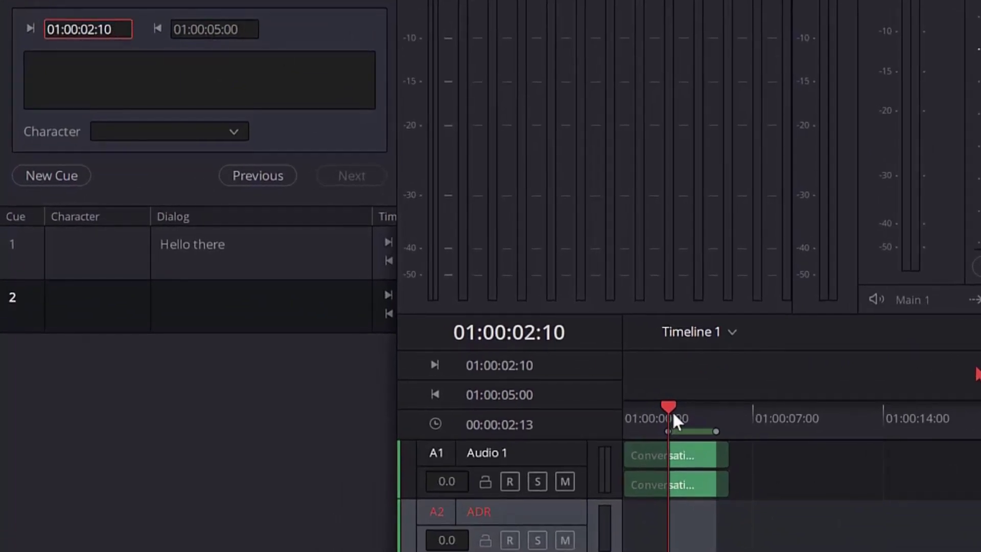
pyautogui.press('Return')
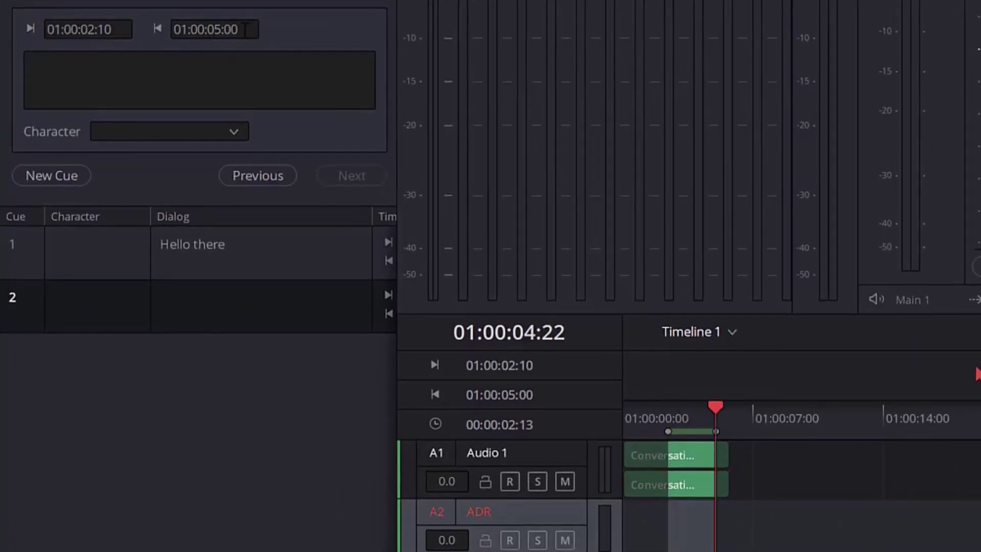
pyautogui.click(246, 29)
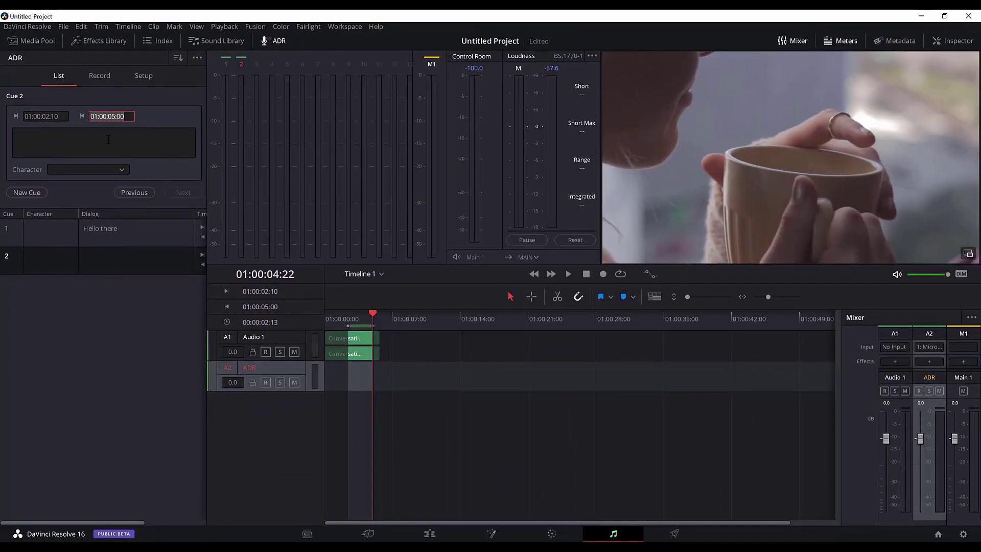
# Enter "ADR stands for Automated Dialog Replacement" as the dialog of cue 2
pyautogui.click(108, 140)
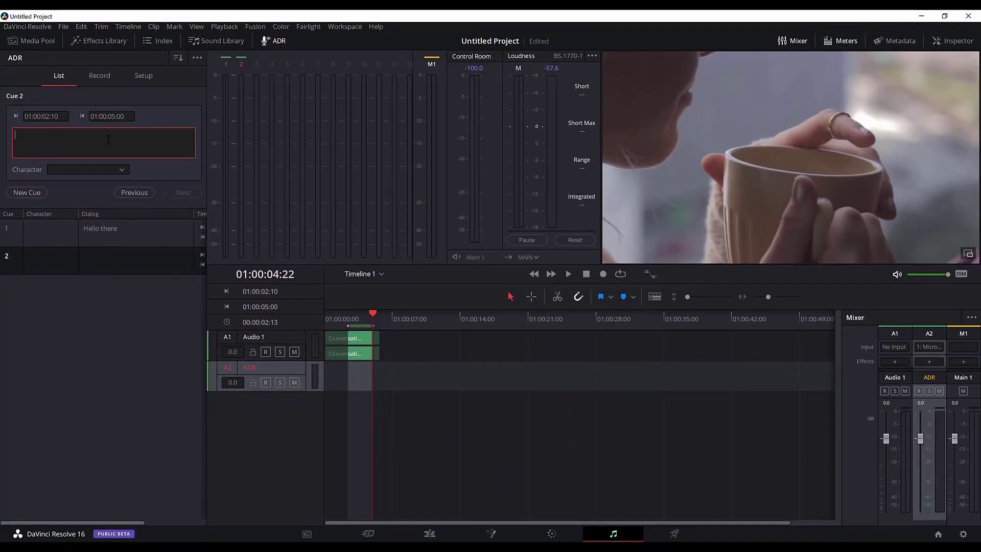
pyautogui.write('I am')
pyautogui.press('BackSpace')
pyautogui.press('BackSpace')
pyautogui.press('BackSpace')
pyautogui.press('BackSpace')
pyautogui.write('TAD')
pyautogui.press('BackSpace')
pyautogui.press('BackSpace')
pyautogui.write('ADR stadnds for Automated Dia')
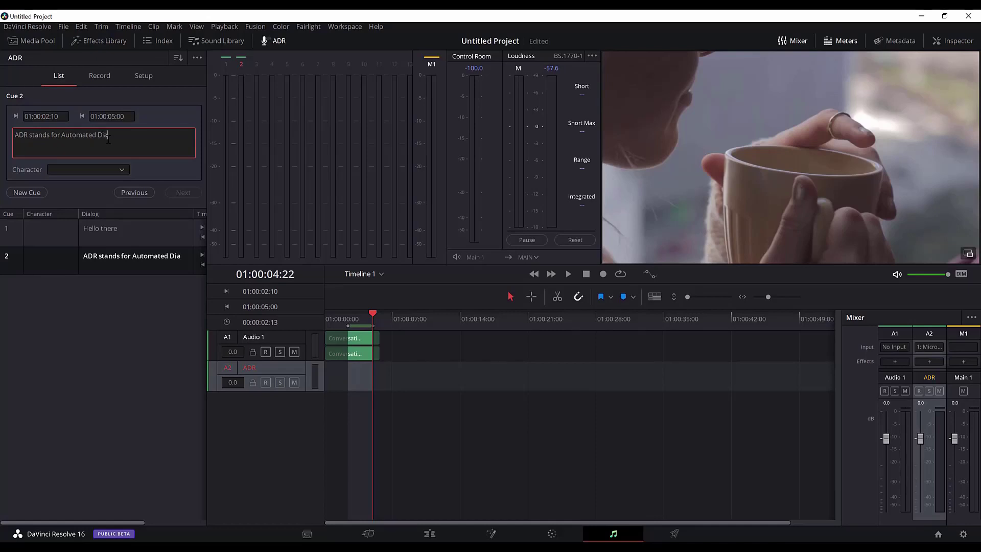
pyautogui.write('log Replacement')
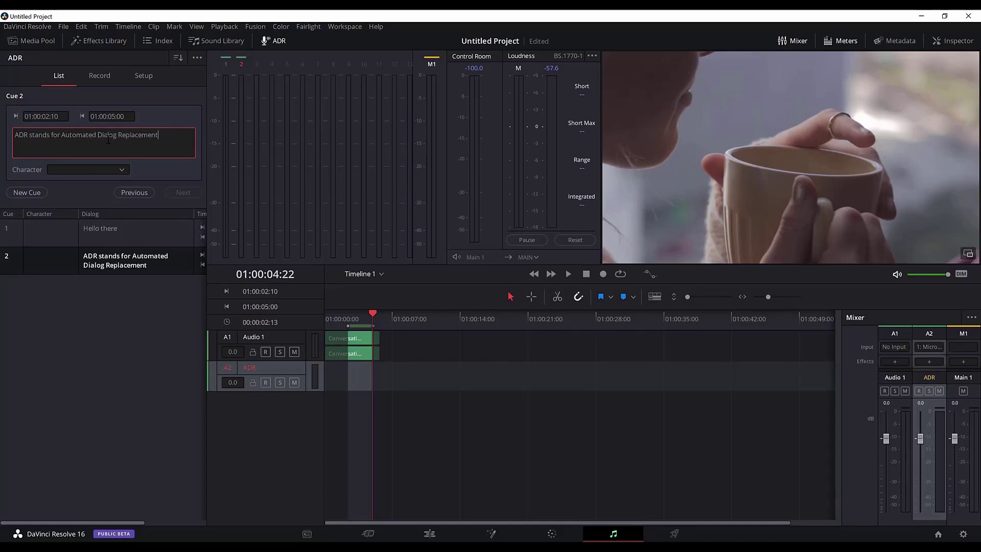
pyautogui.click(134, 325)
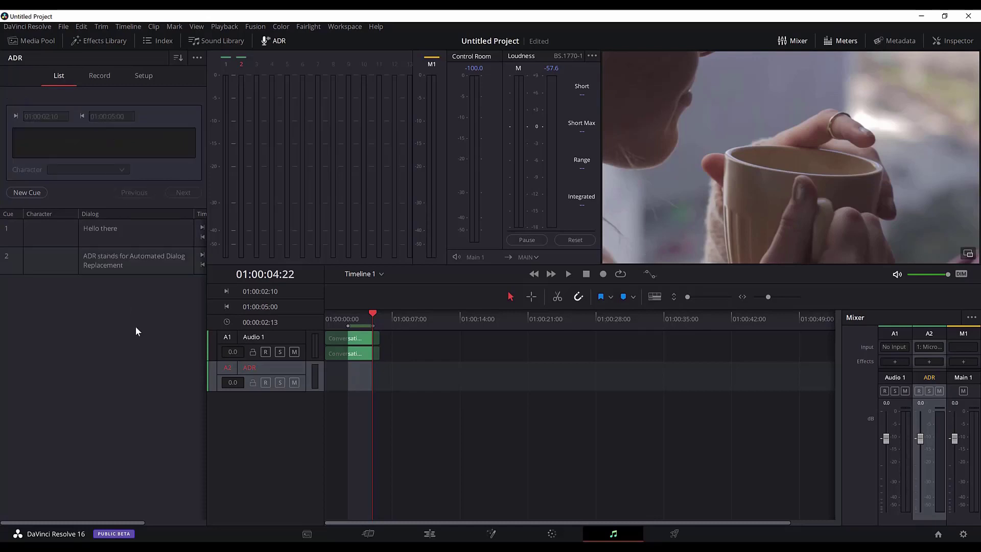
# Widen the ADR panel to show the cues' time and duration columns, and select cue 1
pyautogui.click(122, 252)
pyautogui.click(97, 236)
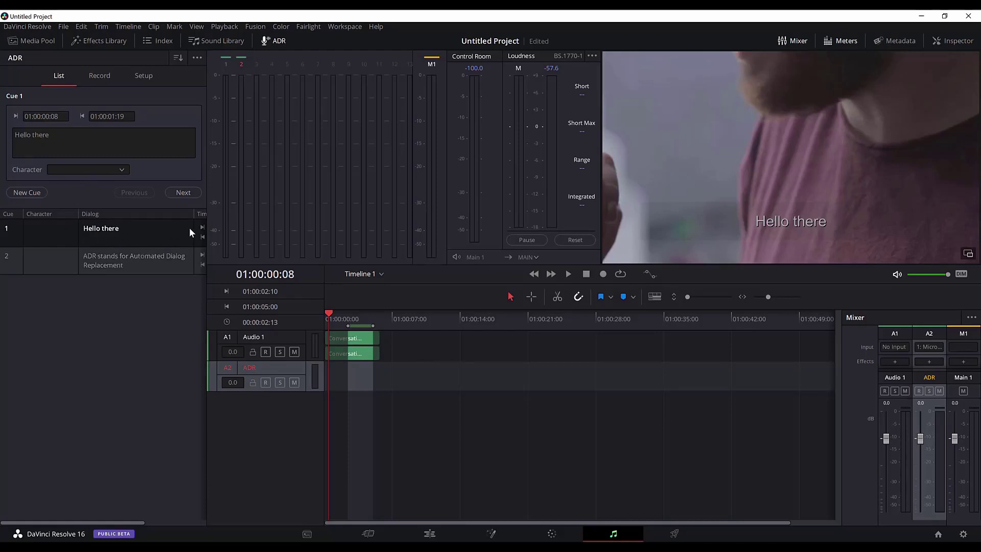
pyautogui.moveTo(205, 228); pyautogui.dragTo(309, 261)
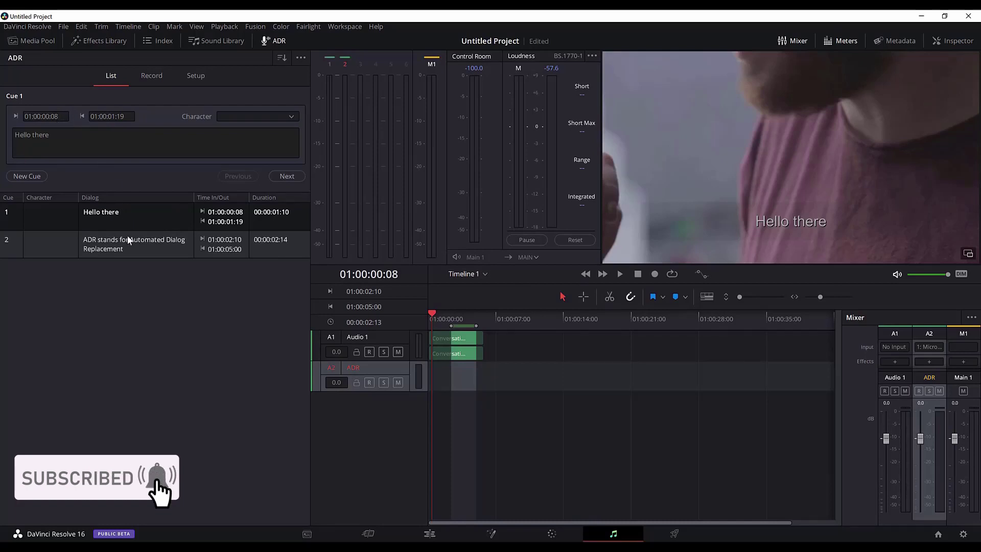
pyautogui.click(127, 235)
pyautogui.click(126, 216)
# Set the in point of cue 1 to 01:00:01:08
pyautogui.click(49, 116)
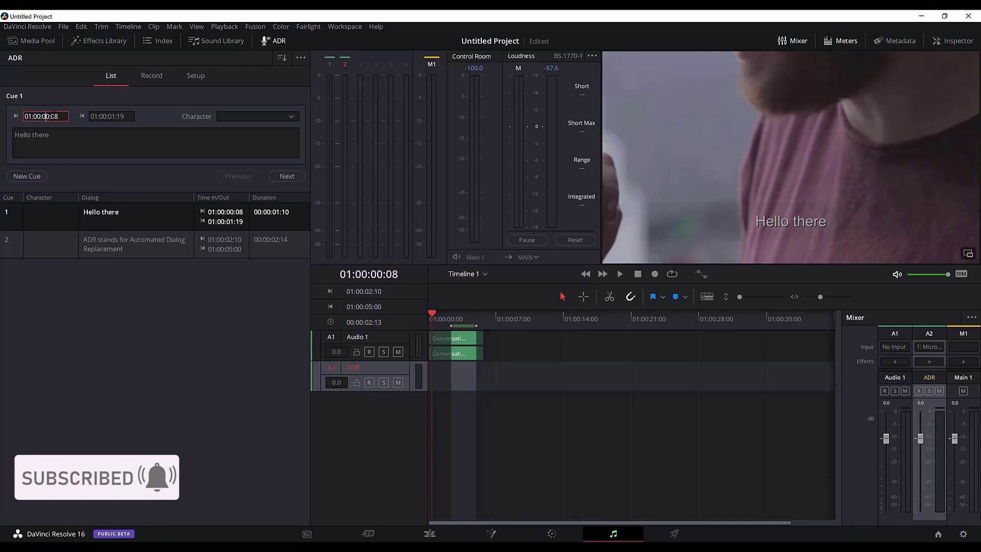
pyautogui.doubleClick(45, 116)
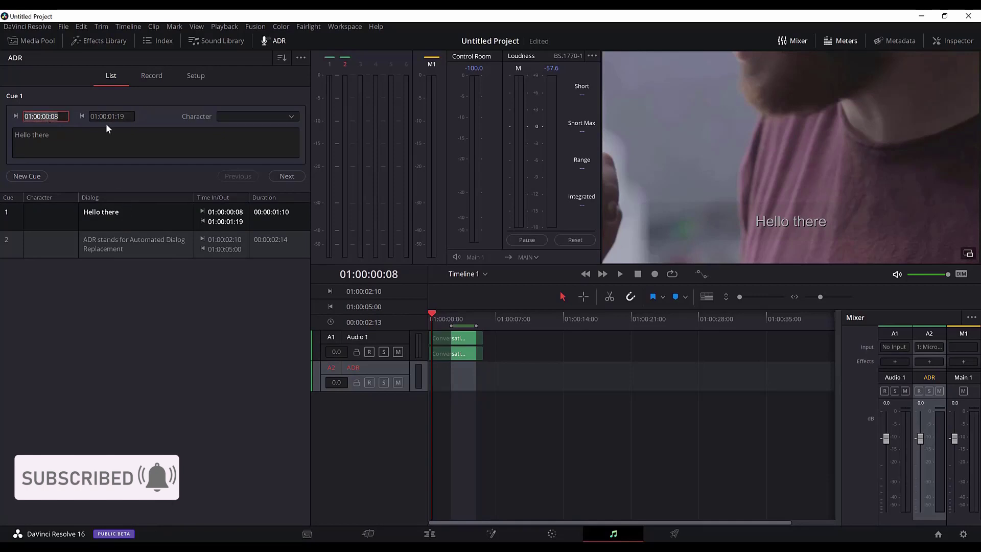
pyautogui.click(48, 117)
pyautogui.write('1')
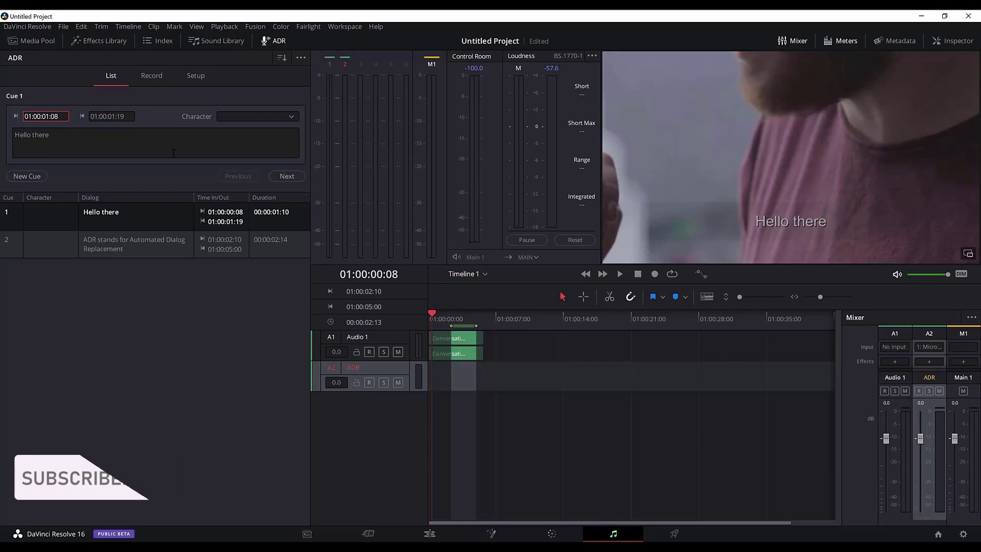
pyautogui.press('Return')
pyautogui.click(125, 144)
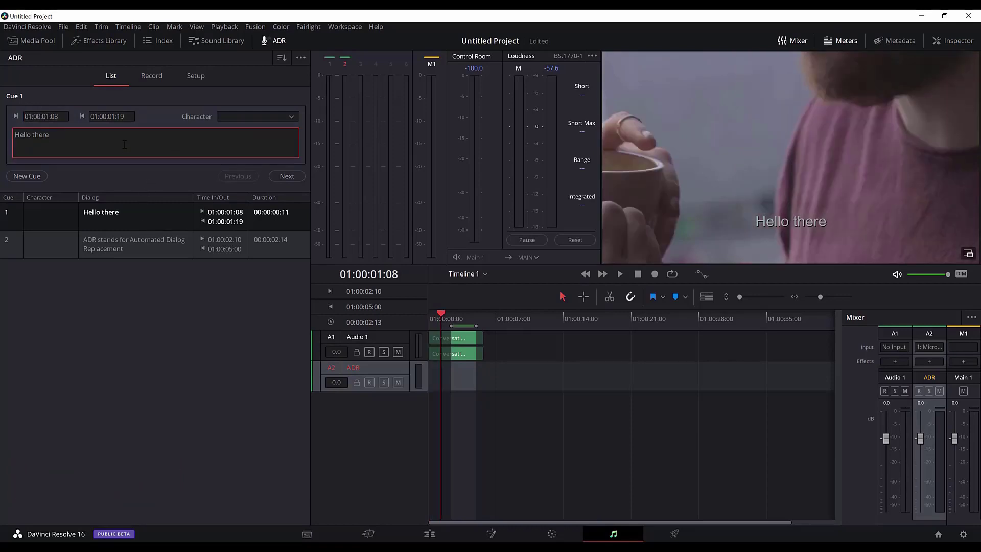
# Restore the in point of cue 1 to 01:00:00:08
pyautogui.click(52, 116)
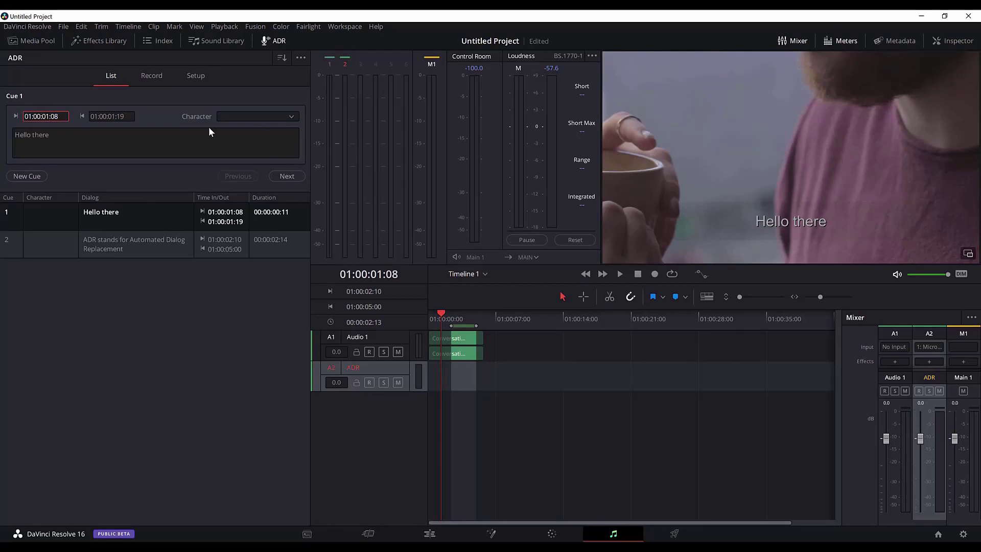
pyautogui.press('BackSpace')
pyautogui.write('0')
# Set both the pre roll and the post roll to 1 second in the ADR record and playback setup
pyautogui.click(191, 78)
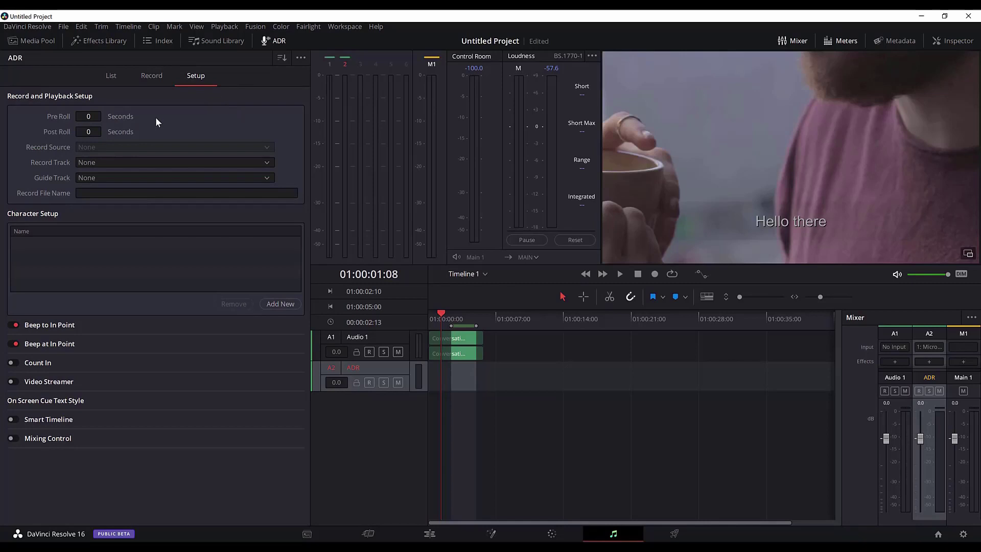
pyautogui.click(89, 118)
pyautogui.press('BackSpace')
pyautogui.write('1')
pyautogui.click(100, 132)
# Choose ADR as both the record track and the guide track
pyautogui.click(95, 161)
pyautogui.click(94, 199)
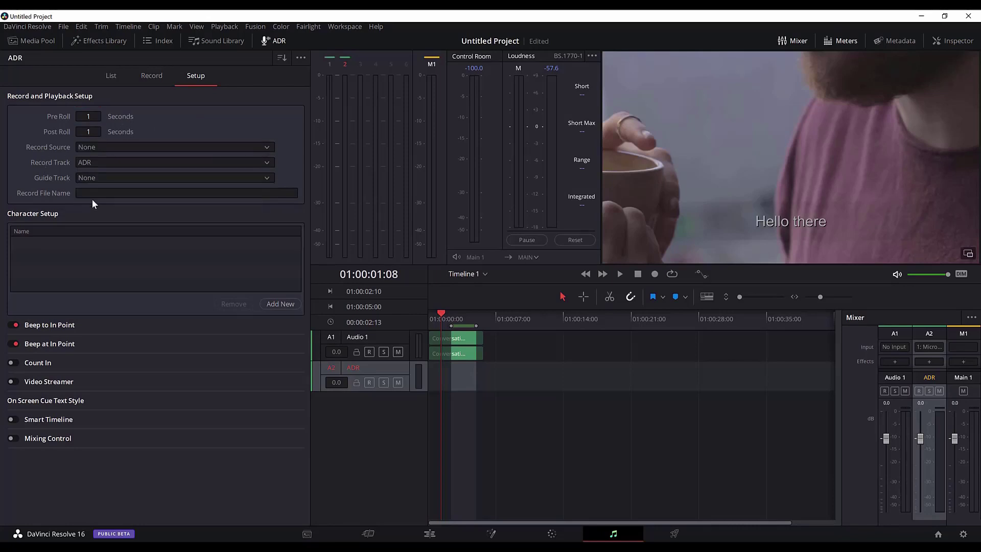
pyautogui.click(87, 179)
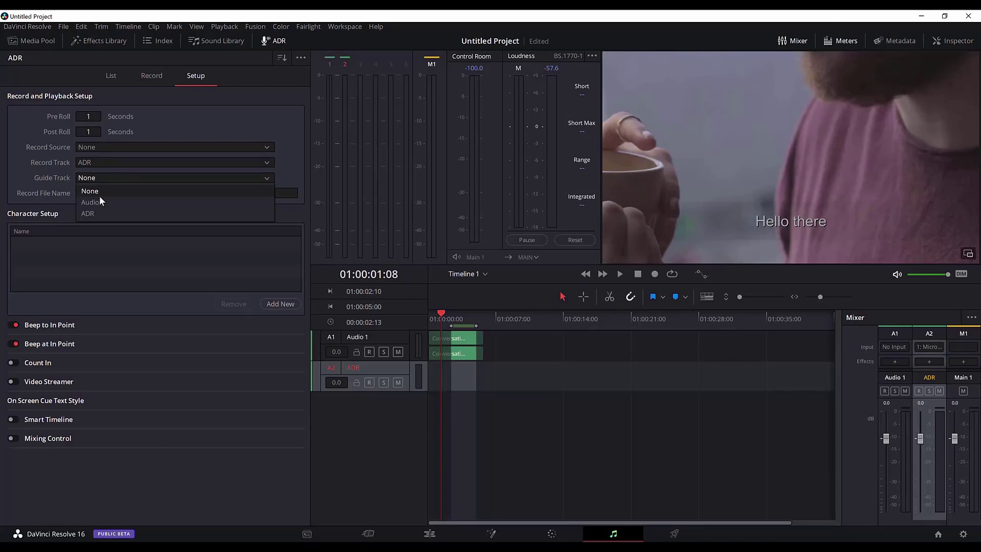
pyautogui.click(101, 214)
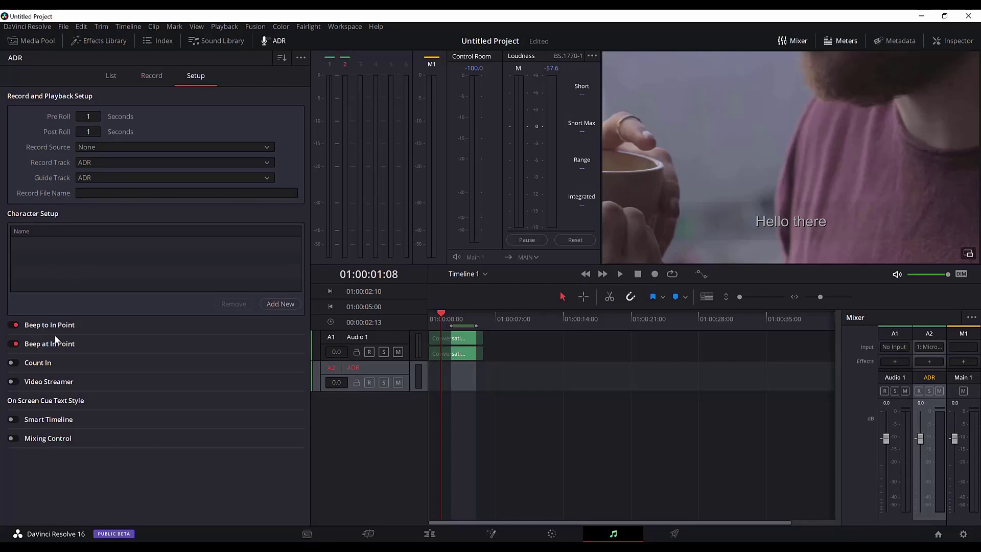
# Toggle the Count In option in the ADR setup
pyautogui.click(13, 362)
pyautogui.click(13, 364)
pyautogui.click(12, 363)
# Rehearse cue 1 from the ADR recording controls, after briefly viewing cue 2
pyautogui.click(144, 77)
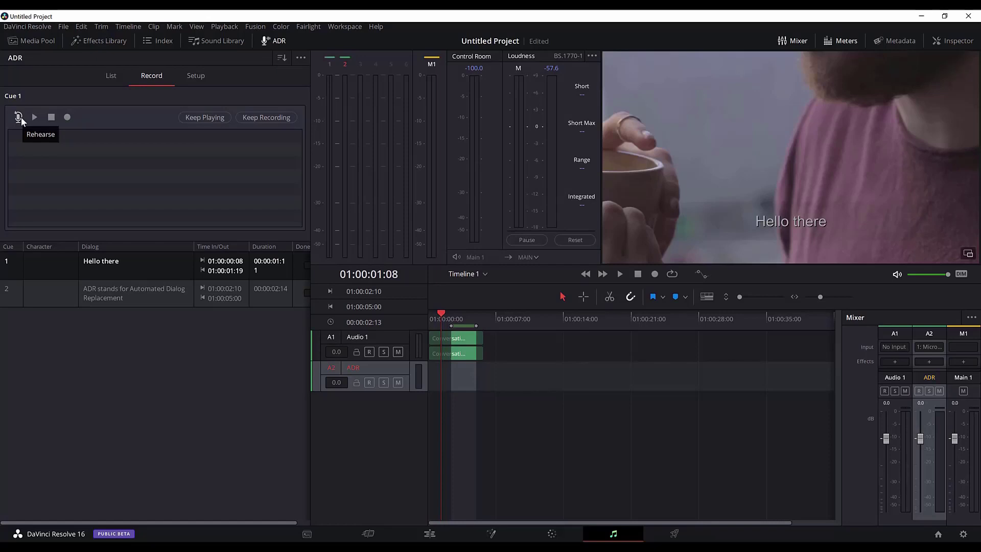
pyautogui.click(124, 289)
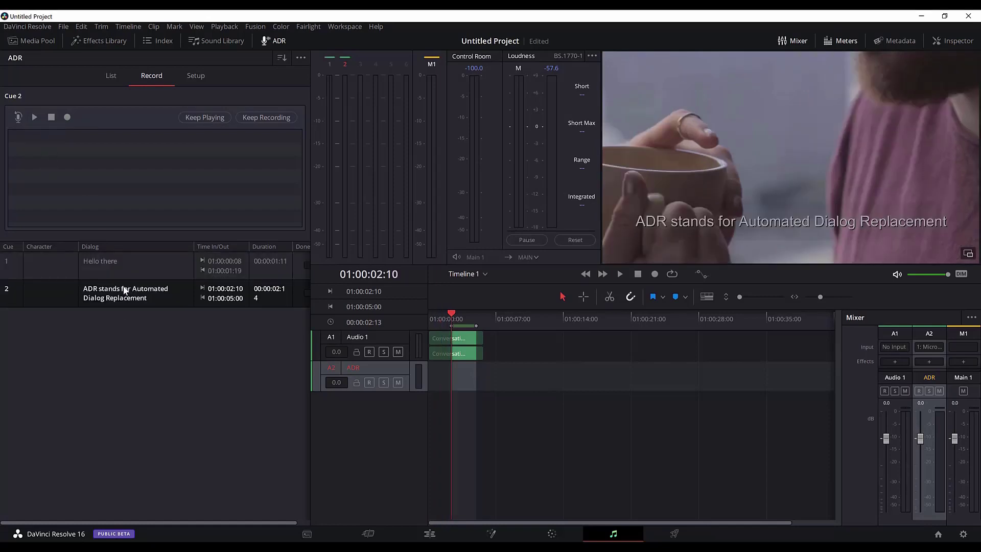
pyautogui.click(119, 259)
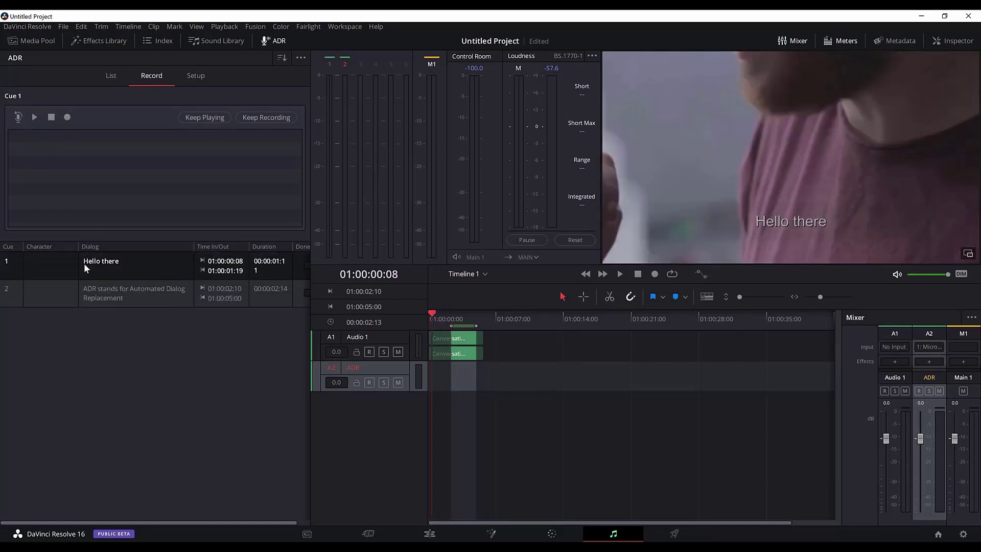
pyautogui.click(19, 120)
pyautogui.click(20, 118)
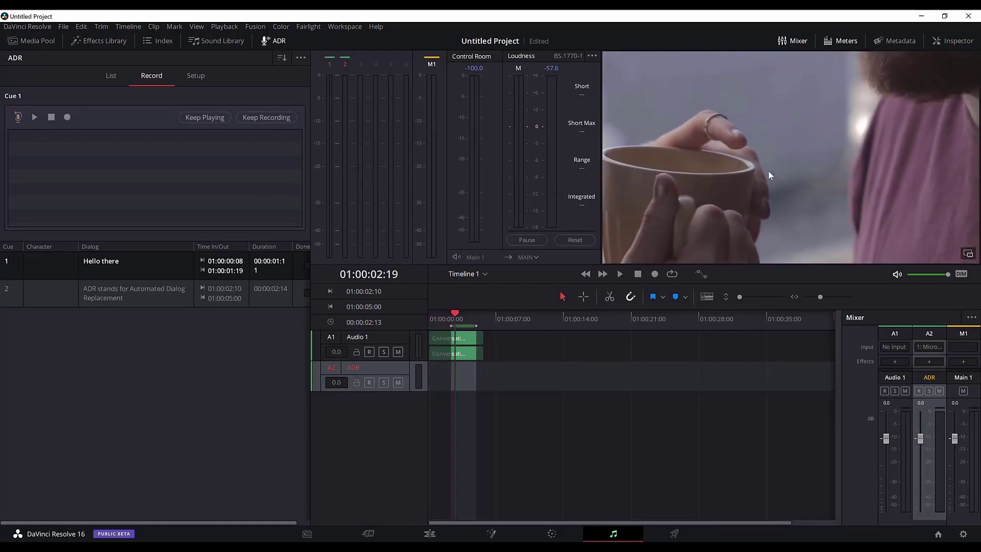
pyautogui.click(18, 121)
pyautogui.click(18, 118)
# Arm the ADR track for recording and record a take for cue 1
pyautogui.click(68, 118)
pyautogui.moveTo(455, 313); pyautogui.dragTo(429, 313)
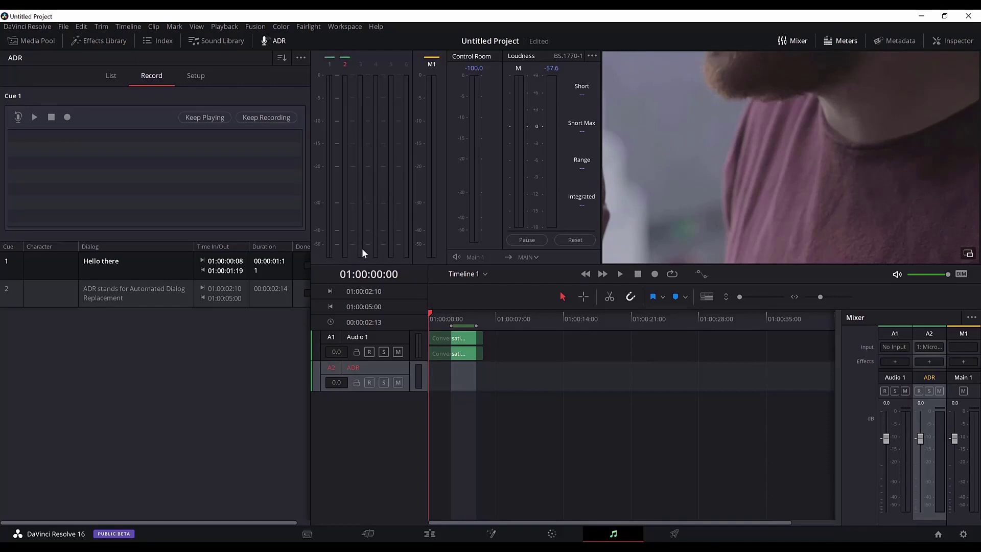
pyautogui.click(370, 383)
pyautogui.click(68, 118)
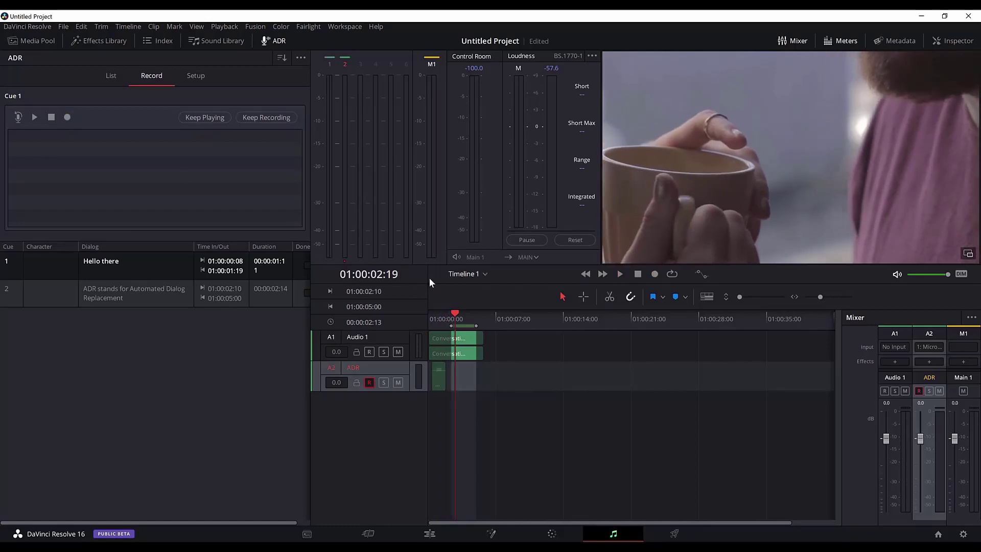
# Play back the start of the timeline to review the recorded take of cue 1
pyautogui.moveTo(458, 311); pyautogui.dragTo(436, 313)
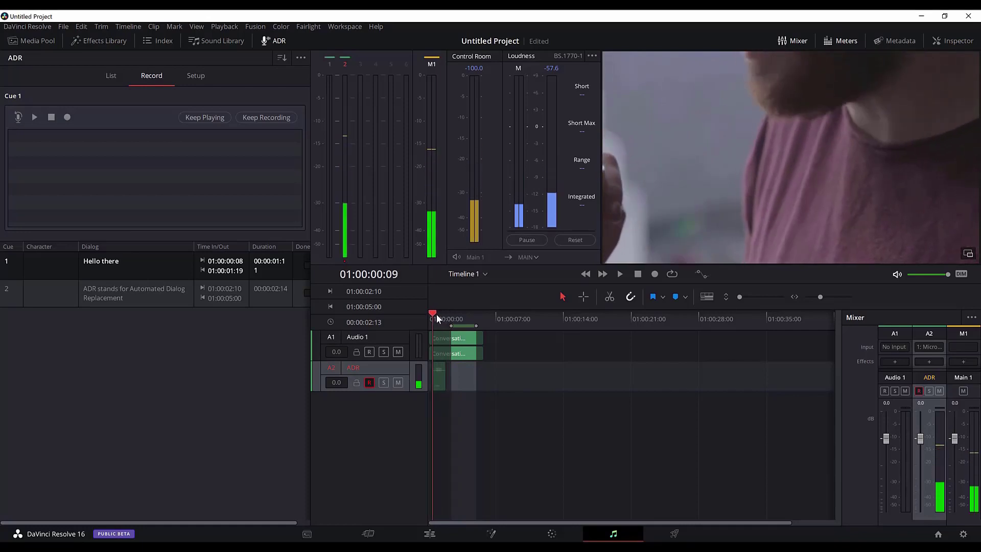
pyautogui.click(620, 275)
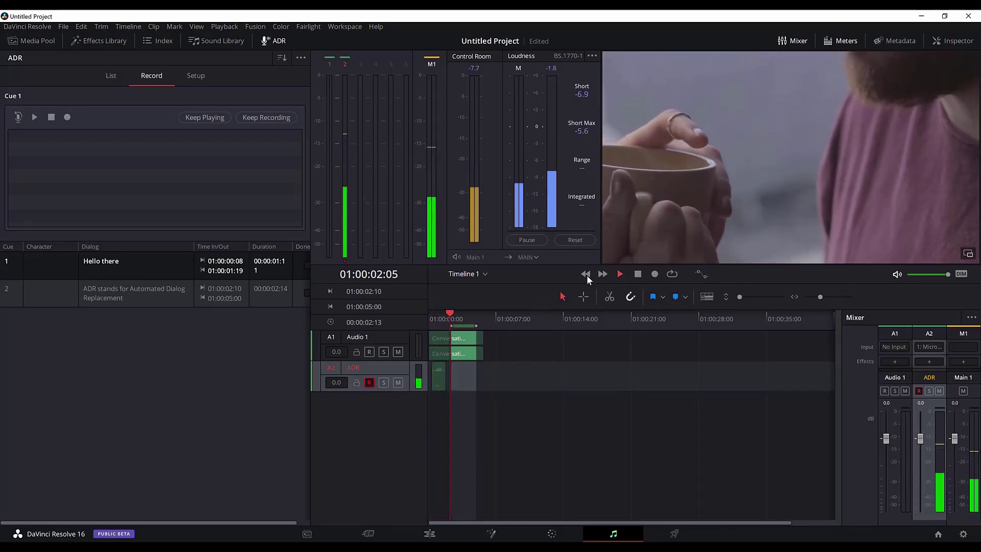
pyautogui.click(620, 274)
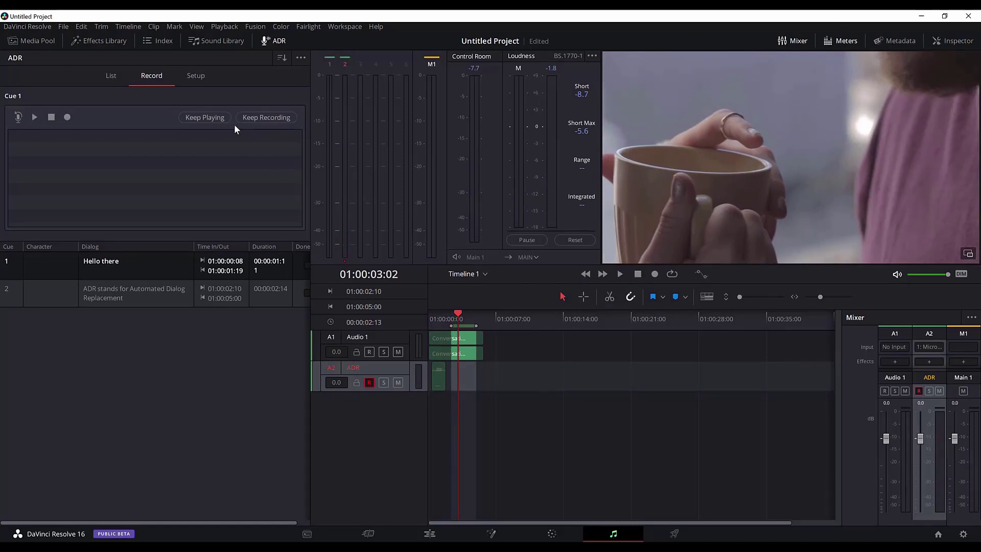
# Widen the ADR panel in its recording view to fit the Done column, and rate take 1 of cue 1 two stars
pyautogui.click(153, 79)
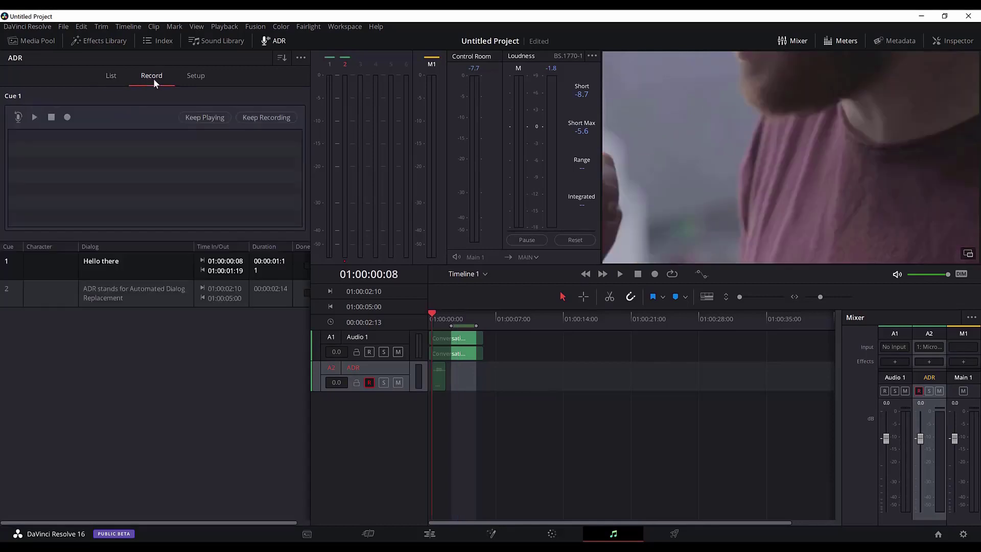
pyautogui.click(110, 79)
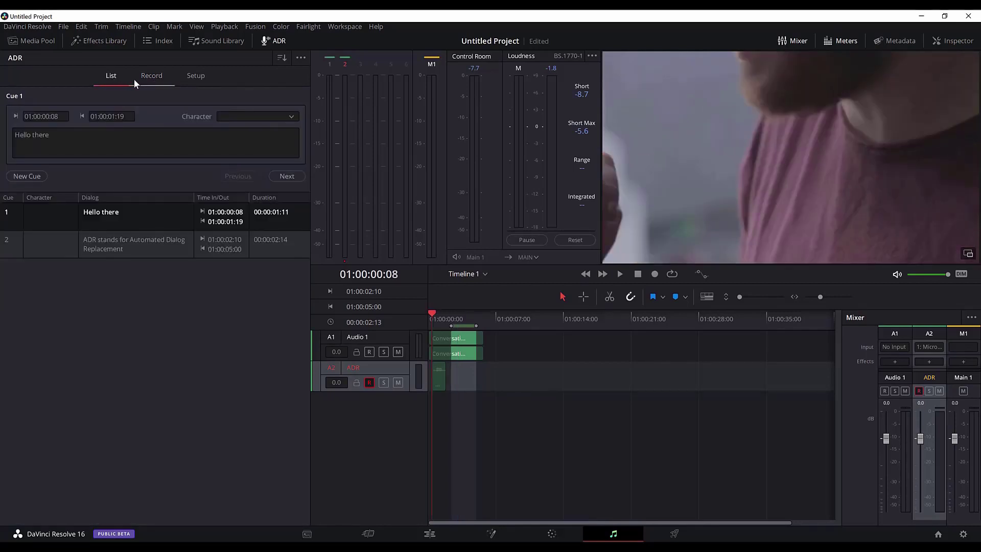
pyautogui.click(135, 78)
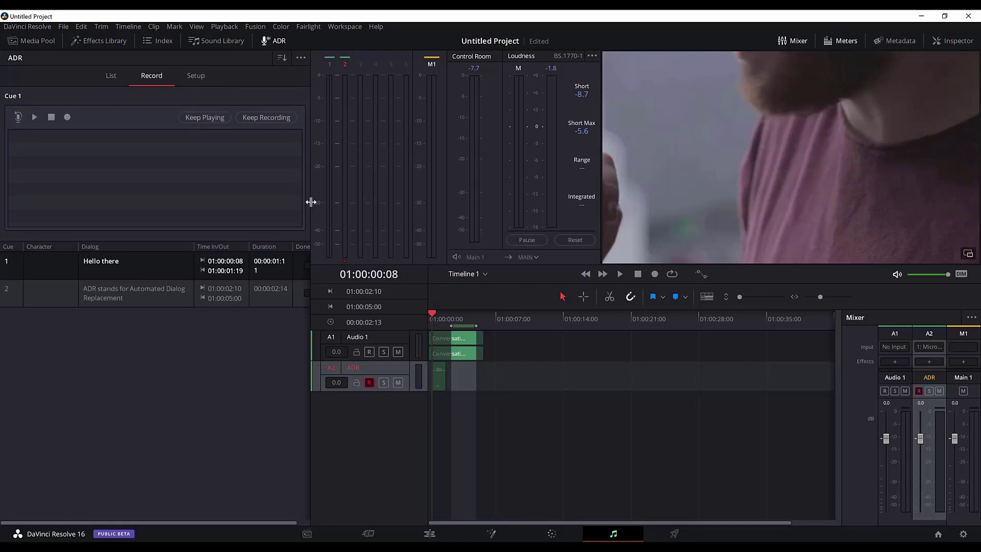
pyautogui.moveTo(313, 203); pyautogui.dragTo(360, 203)
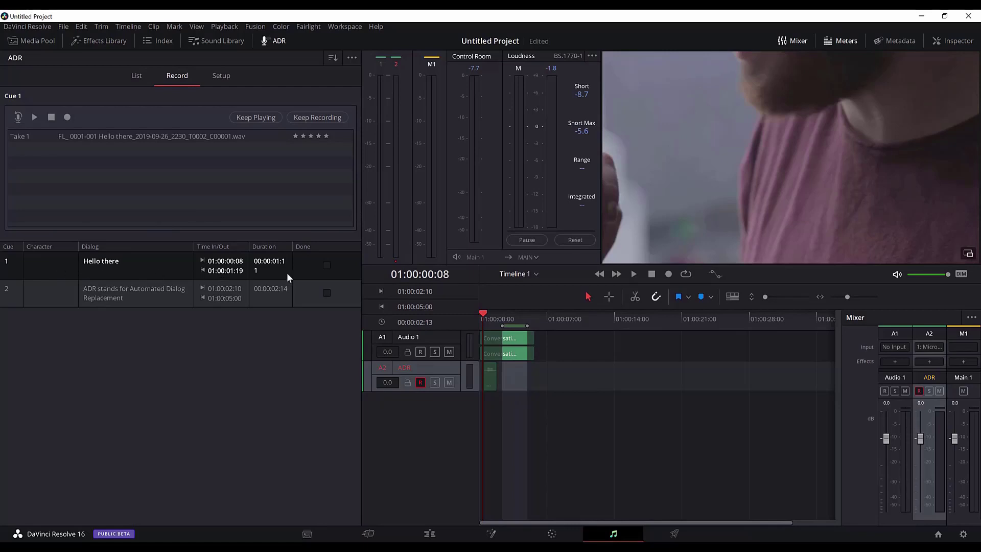
pyautogui.click(327, 266)
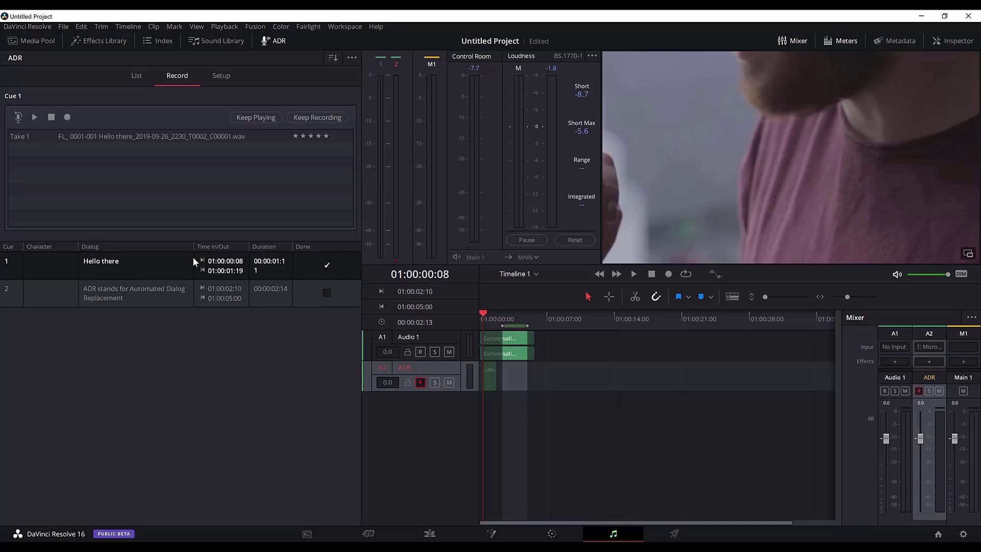
pyautogui.click(302, 136)
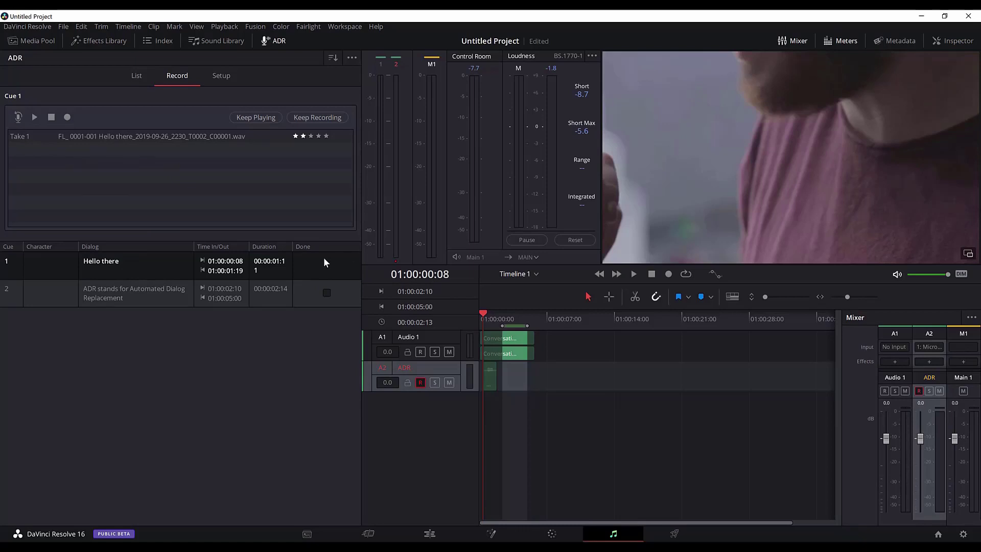
# Record takes 2 and 3 for cue 1, rated one and five stars, and mark the cue as done
pyautogui.click(67, 117)
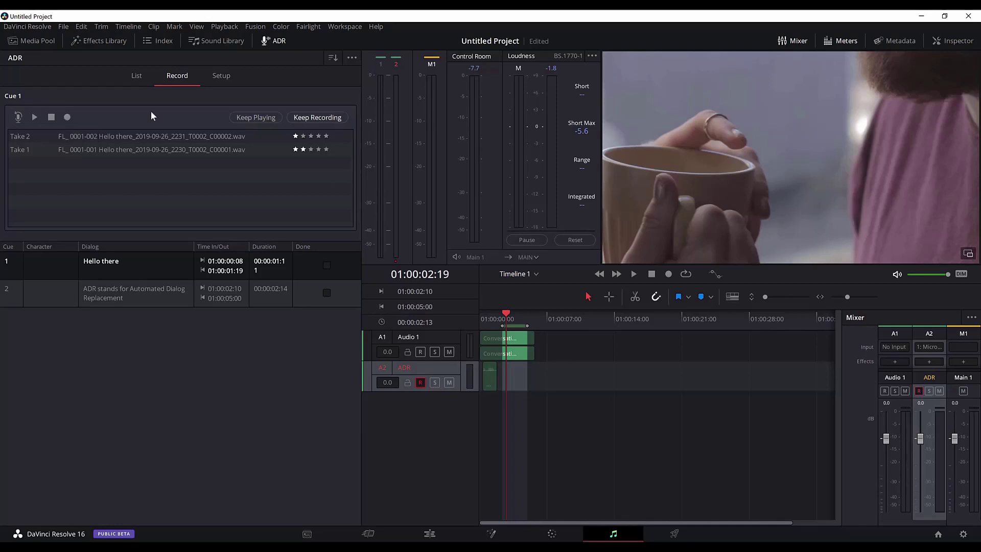
pyautogui.click(67, 117)
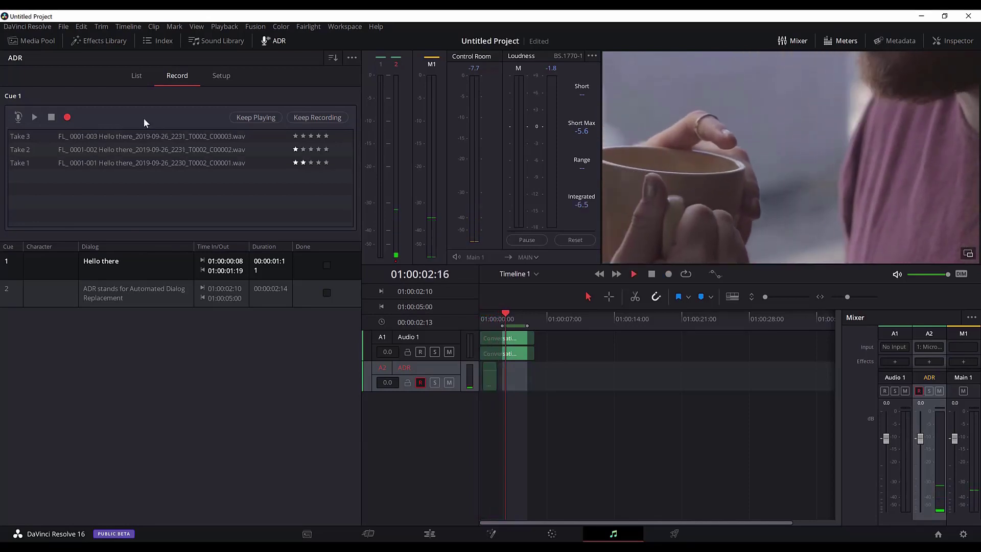
pyautogui.click(326, 136)
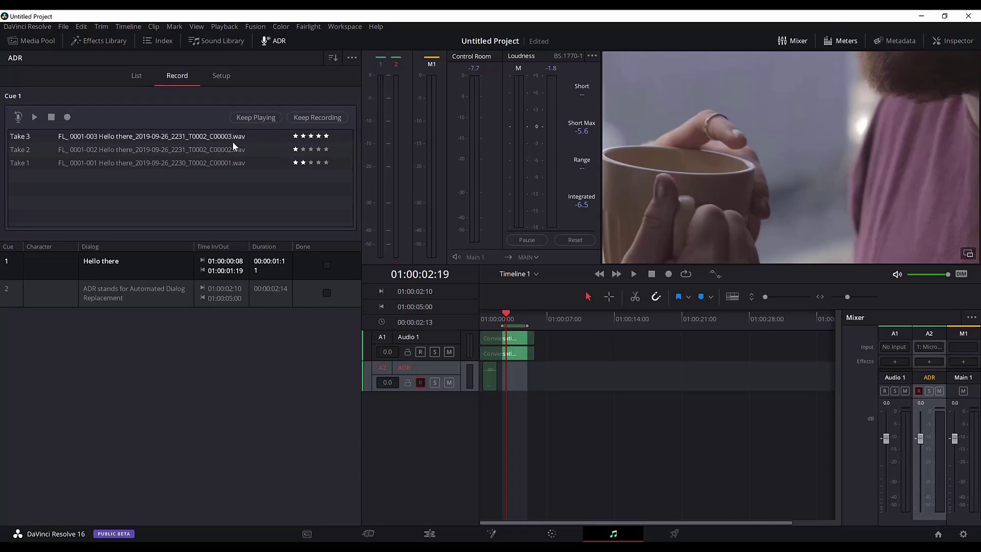
pyautogui.click(330, 266)
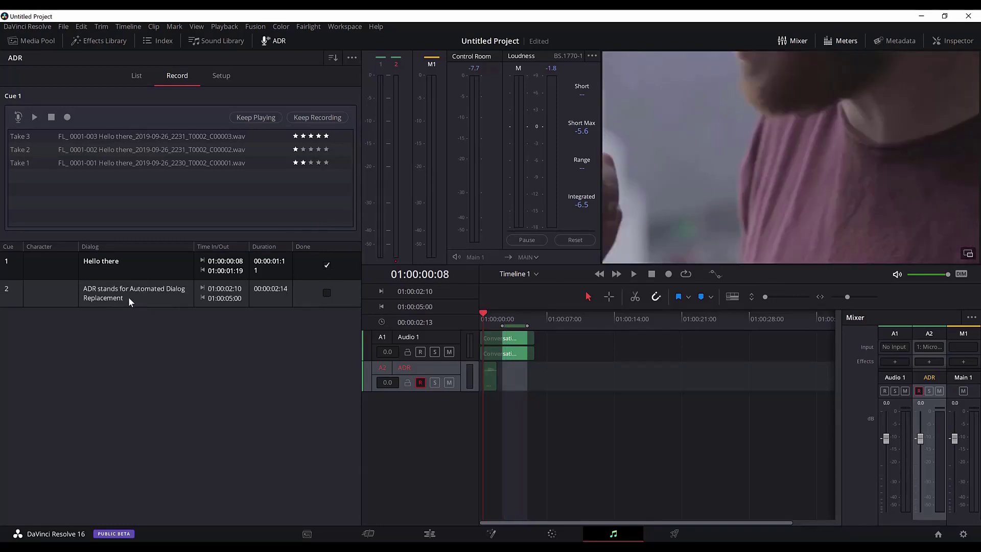
# Rehearse cue 2, "ADR stands for Automated Dialog Replacement", and return to the cue's start
pyautogui.click(153, 305)
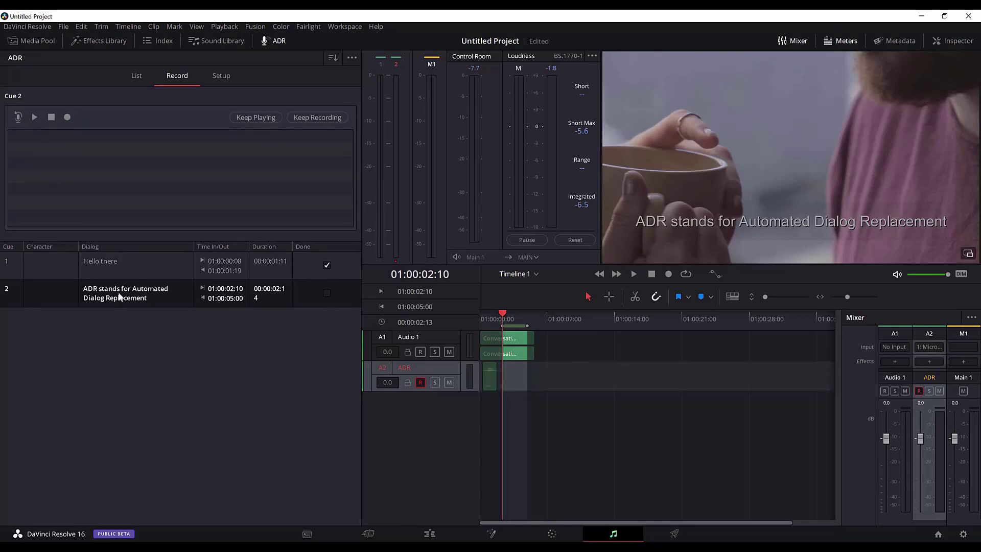
pyautogui.click(18, 117)
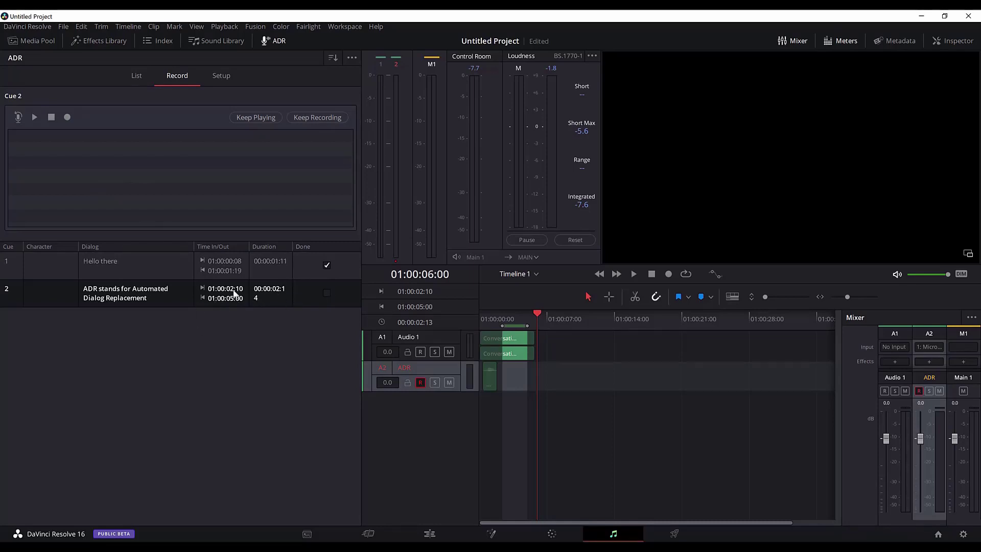
pyautogui.click(136, 293)
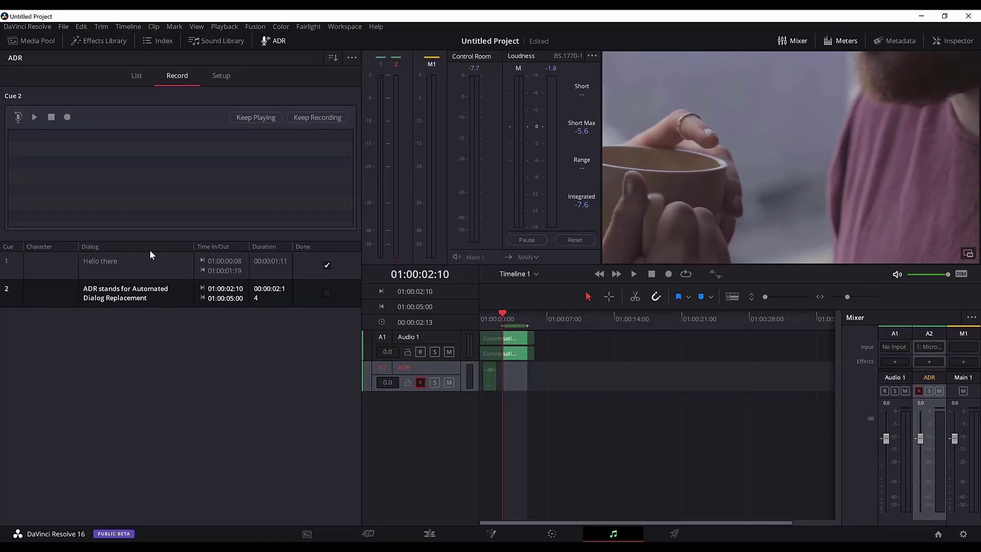
# Set cue 2's out time to 01:00:05:16 and mark the timeline's out point at 01:00:05:15
pyautogui.click(138, 77)
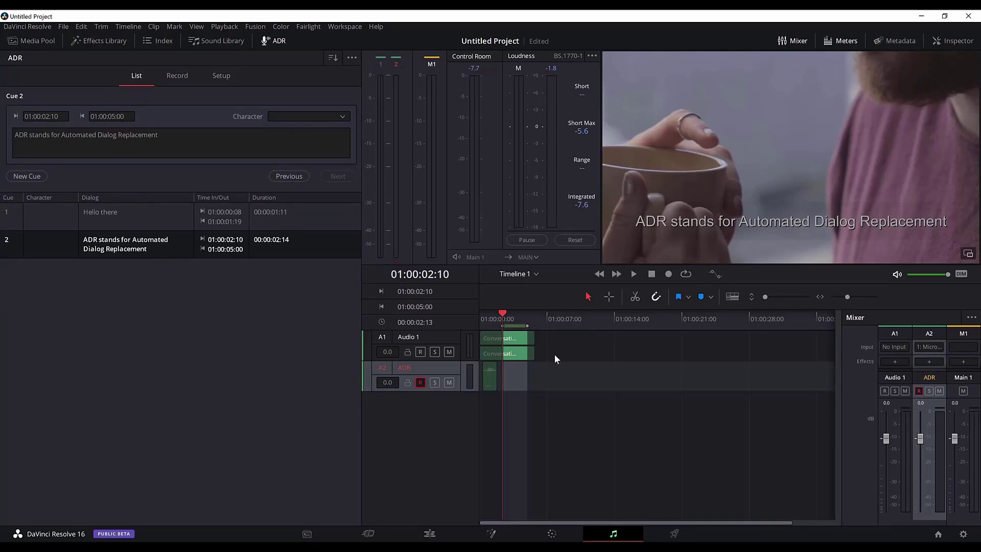
pyautogui.moveTo(511, 319); pyautogui.dragTo(534, 320)
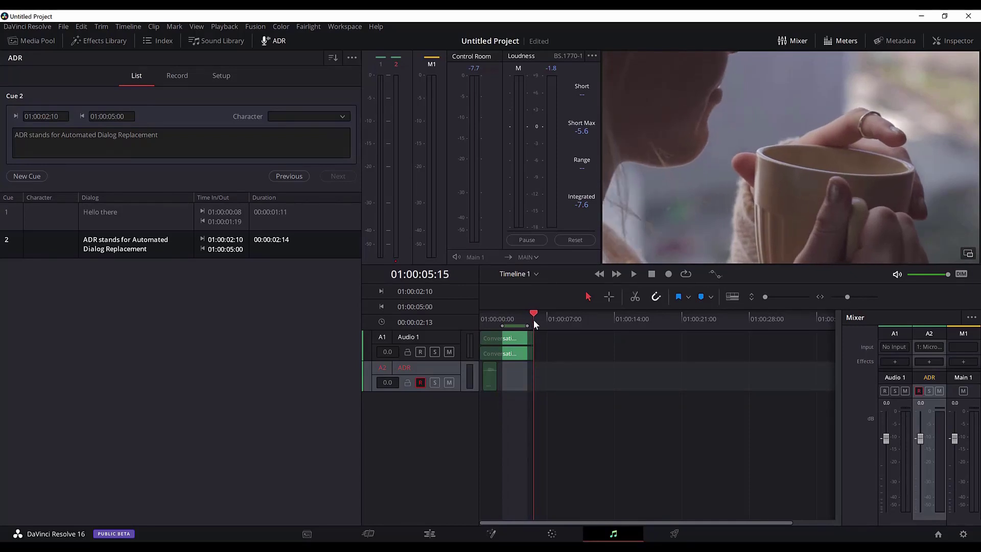
pyautogui.click(129, 117)
pyautogui.press('BackSpace')
pyautogui.press('BackSpace')
pyautogui.write('16')
pyautogui.press('Return')
pyautogui.click(142, 313)
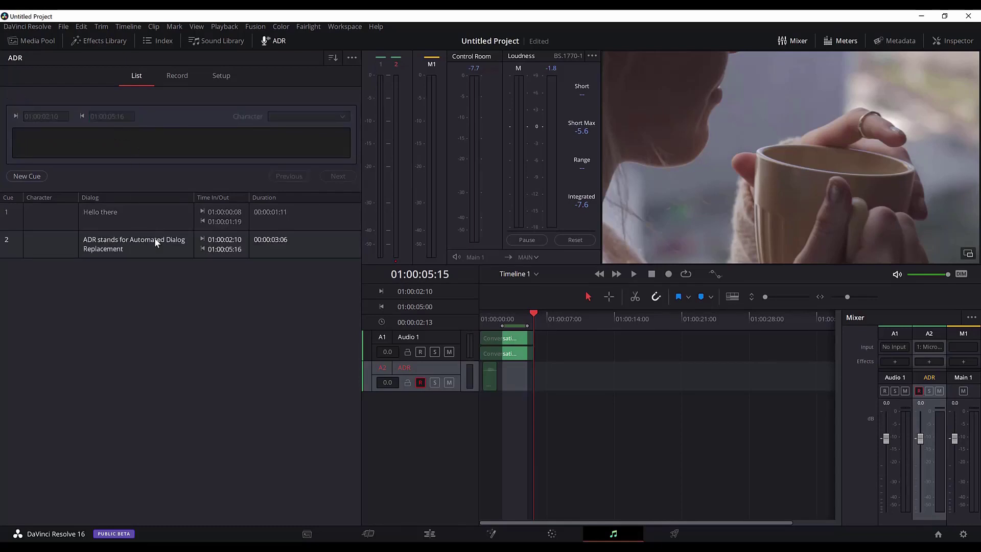
pyautogui.moveTo(533, 314); pyautogui.dragTo(534, 315)
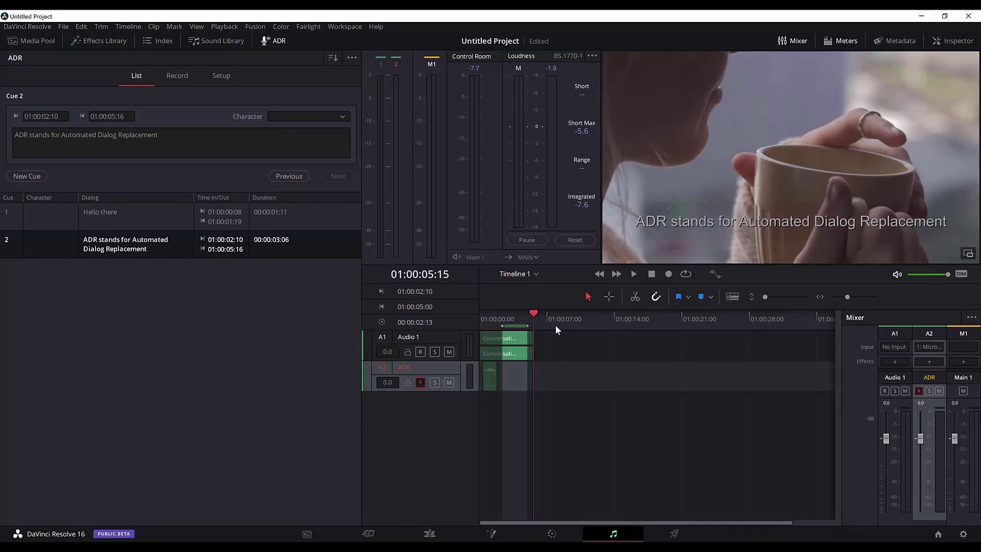
pyautogui.press('o')
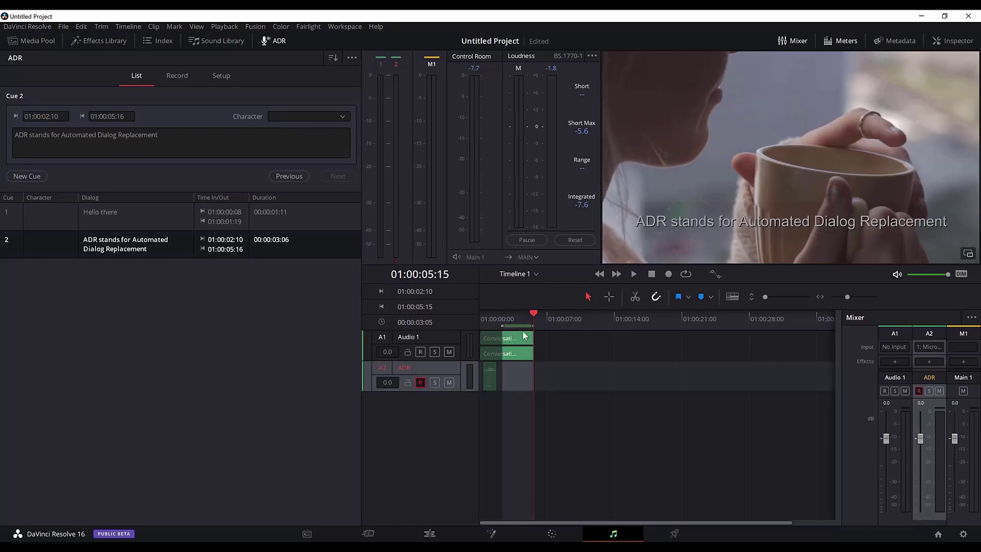
# Rehearse cue 2 with its extended range and record two takes for it, rating take 1 one star
pyautogui.click(179, 78)
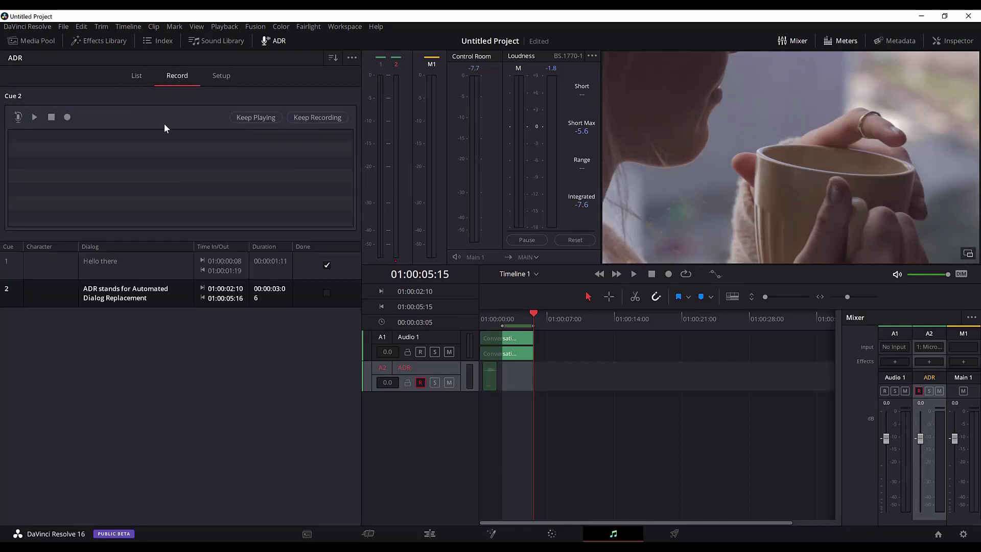
pyautogui.click(20, 118)
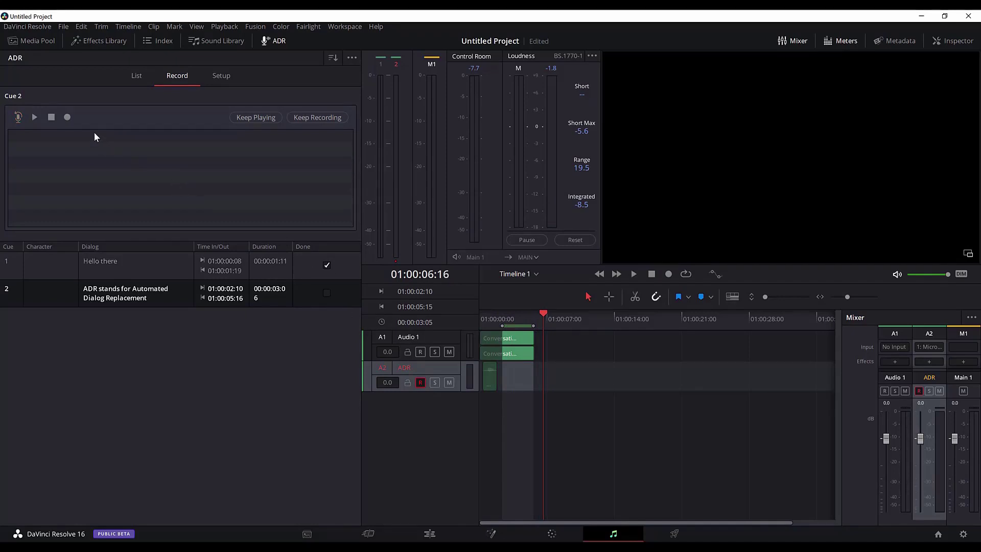
pyautogui.click(67, 117)
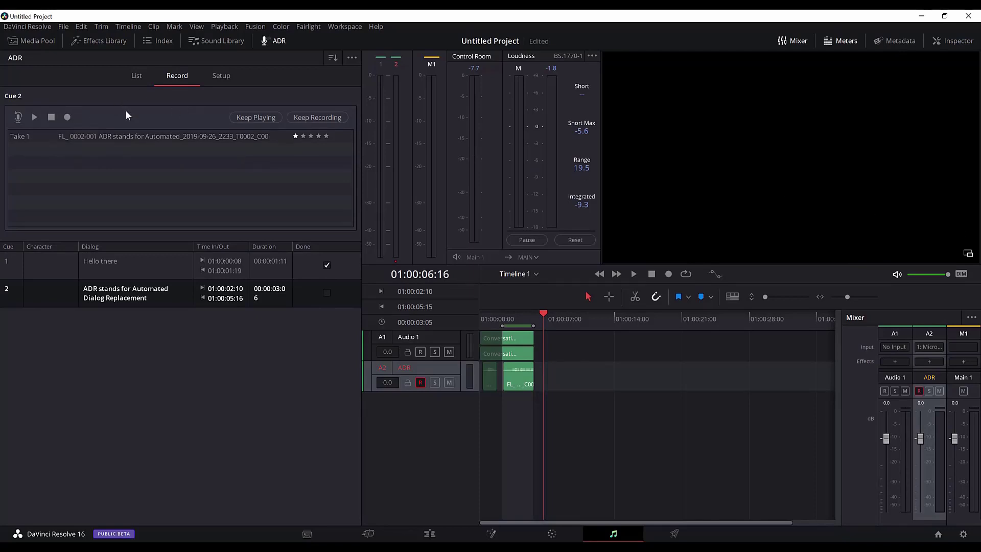
pyautogui.click(71, 117)
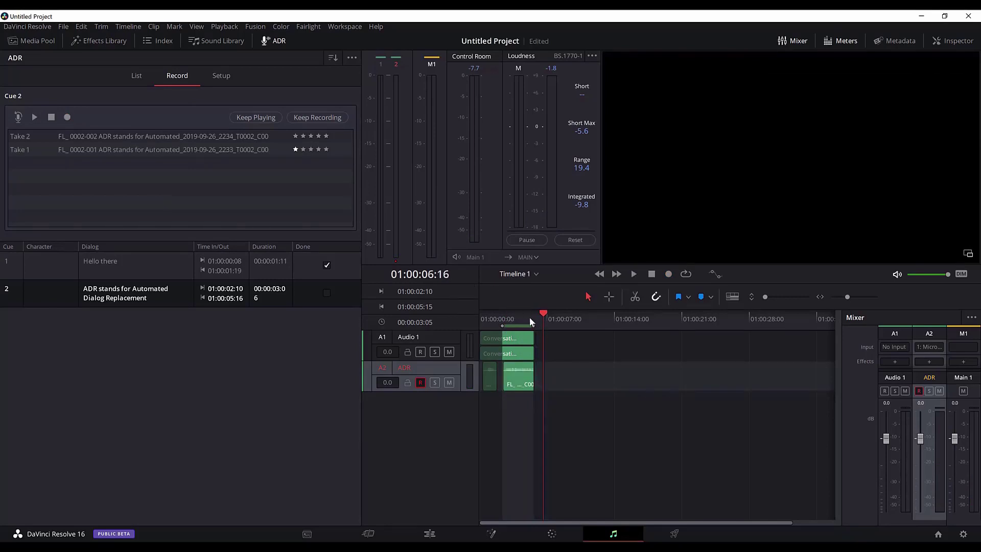
# Play back the timeline from cue 2's in point at 01:00:02:10 to review its recorded take
pyautogui.moveTo(545, 314); pyautogui.dragTo(502, 315)
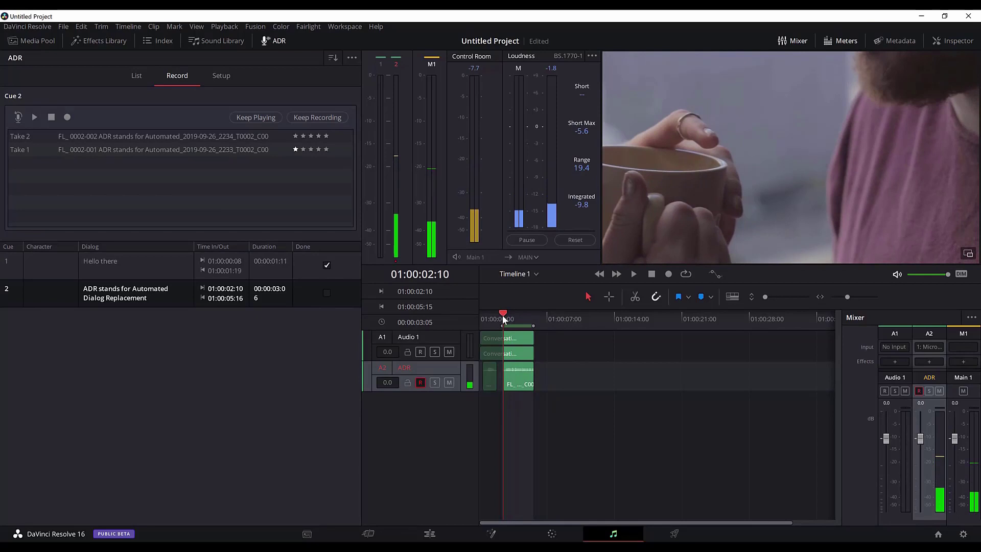
pyautogui.click(634, 274)
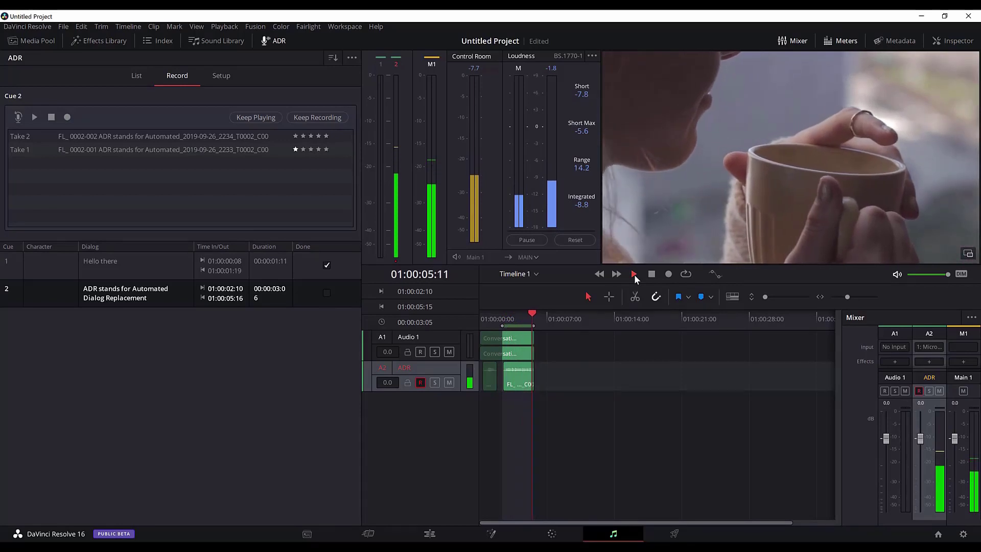
pyautogui.click(651, 274)
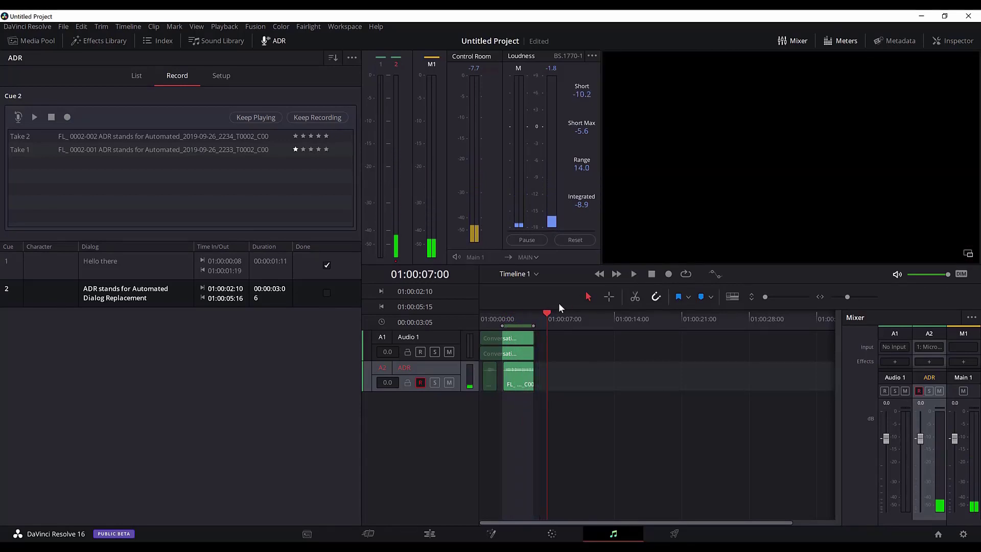
# Play the whole timeline from the beginning to review both ADR cues together
pyautogui.press('Home')
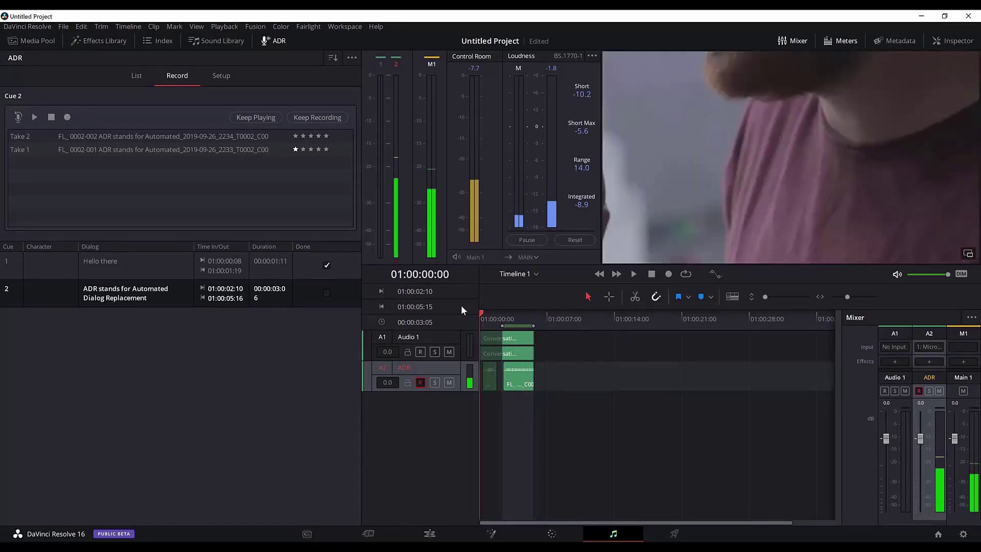
pyautogui.click(634, 274)
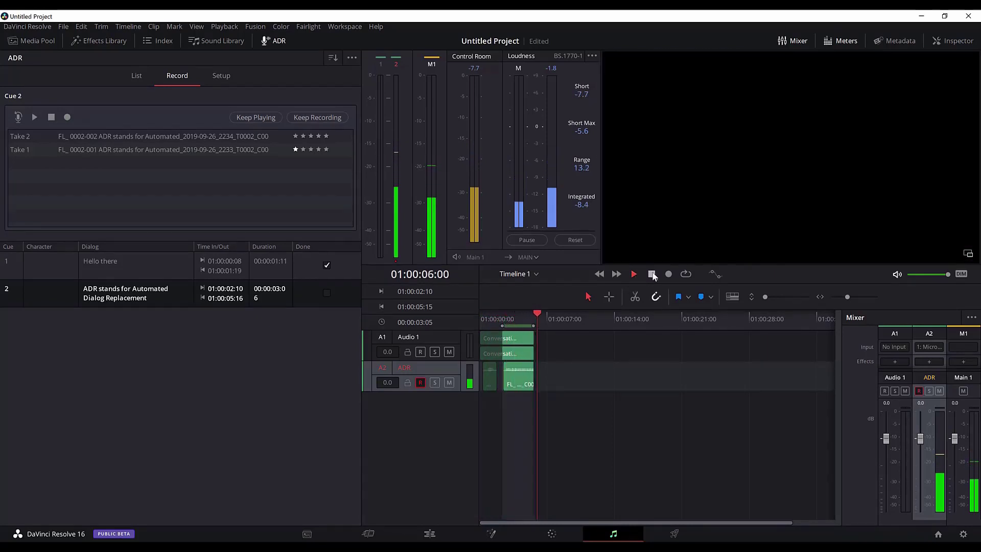
pyautogui.click(651, 274)
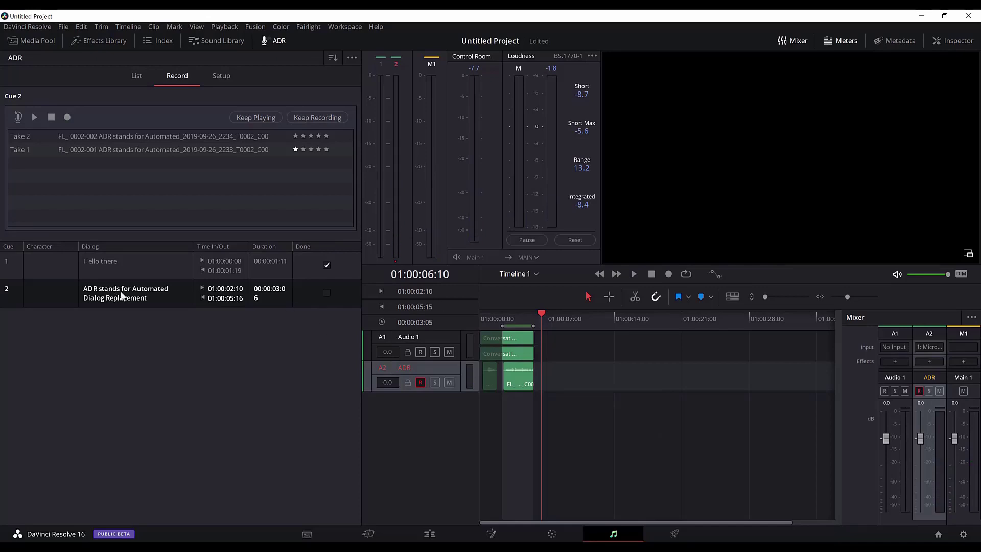
# Review the ADR cue list, the recorded takes of cue 2 and the ADR setup options
pyautogui.click(136, 76)
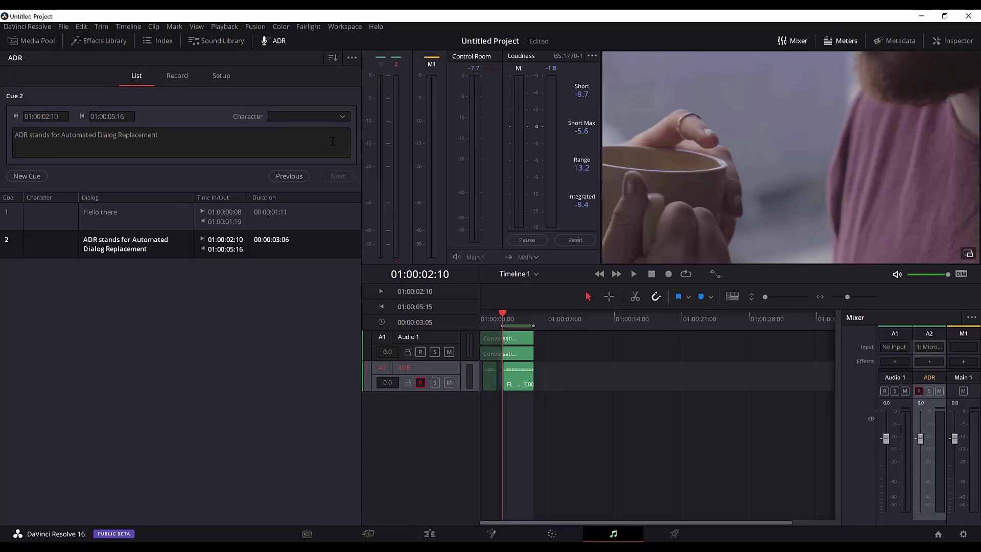
pyautogui.click(218, 76)
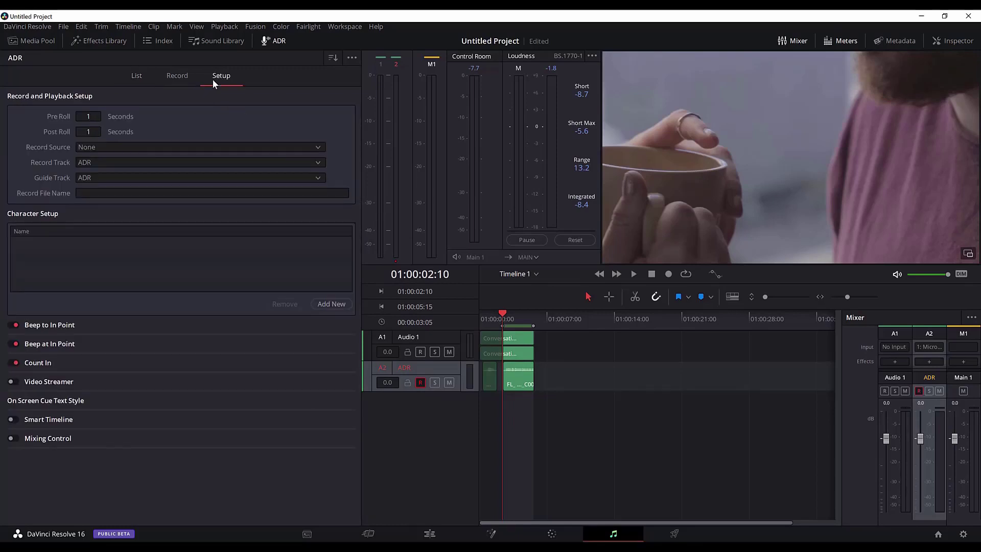
pyautogui.click(171, 78)
pyautogui.click(136, 78)
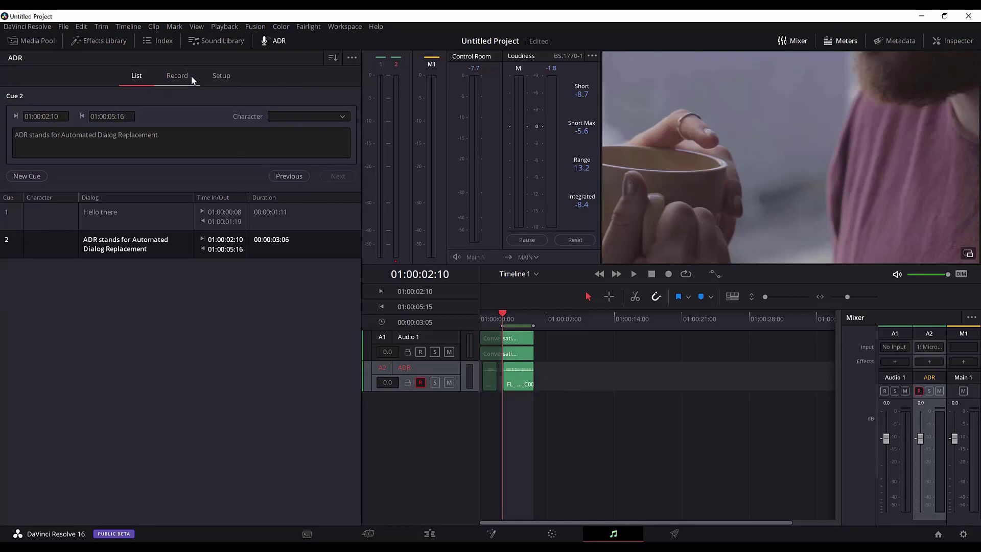
pyautogui.click(229, 75)
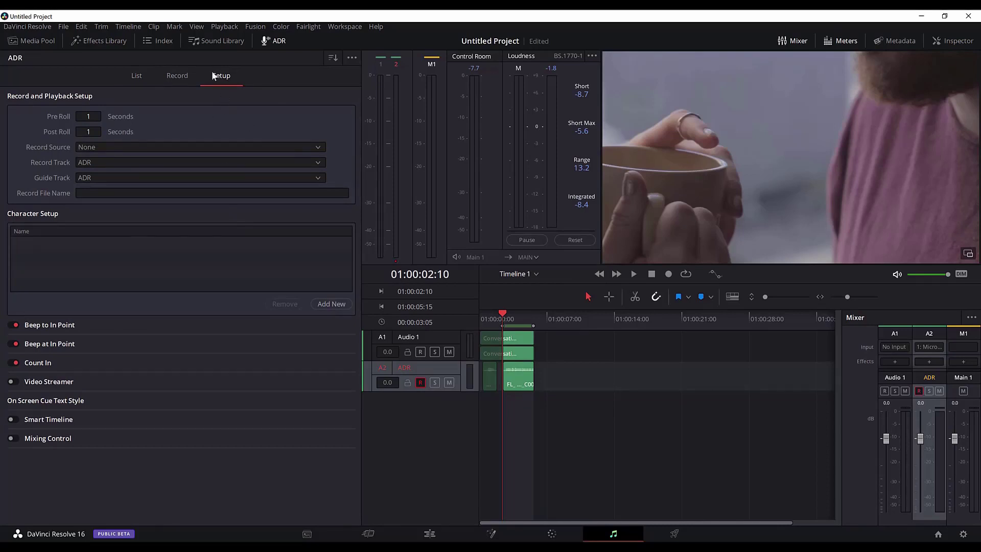
pyautogui.click(173, 77)
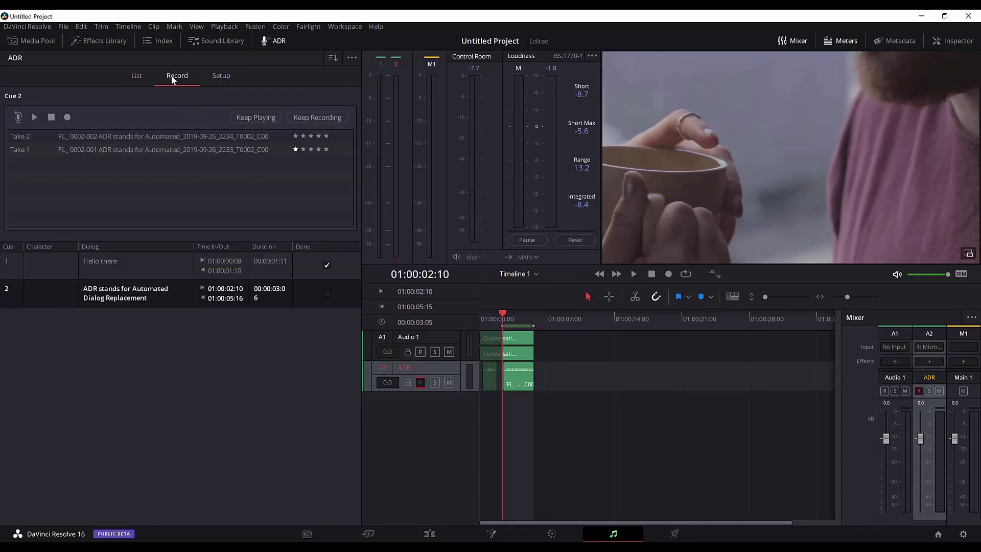
pyautogui.click(227, 77)
pyautogui.click(136, 76)
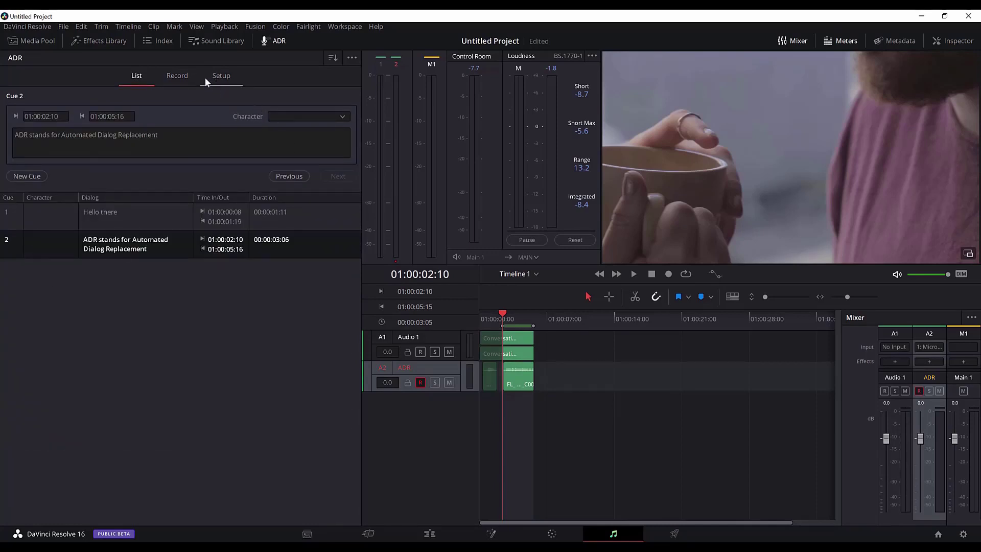
pyautogui.click(179, 76)
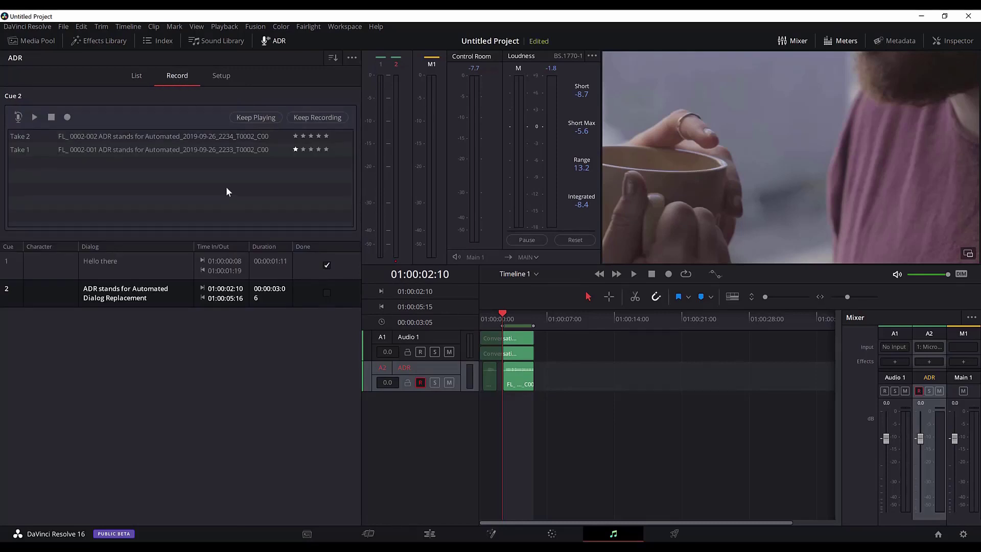